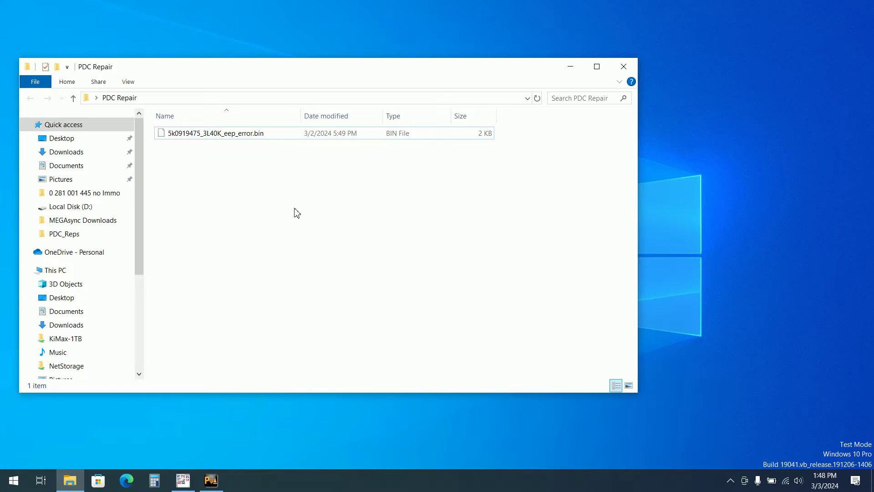
# Step: Load 5k0919475_3L40K_eep_error.bin into the repair tool, which reports the EEPROM as corrupted
pyautogui.click(292, 203)
pyautogui.click(274, 204)
pyautogui.click(210, 478)
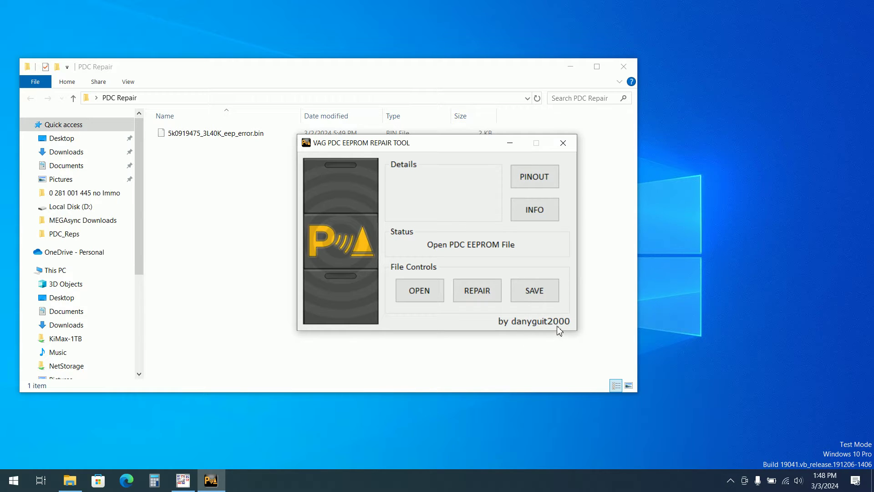
pyautogui.moveTo(399, 149); pyautogui.dragTo(431, 186)
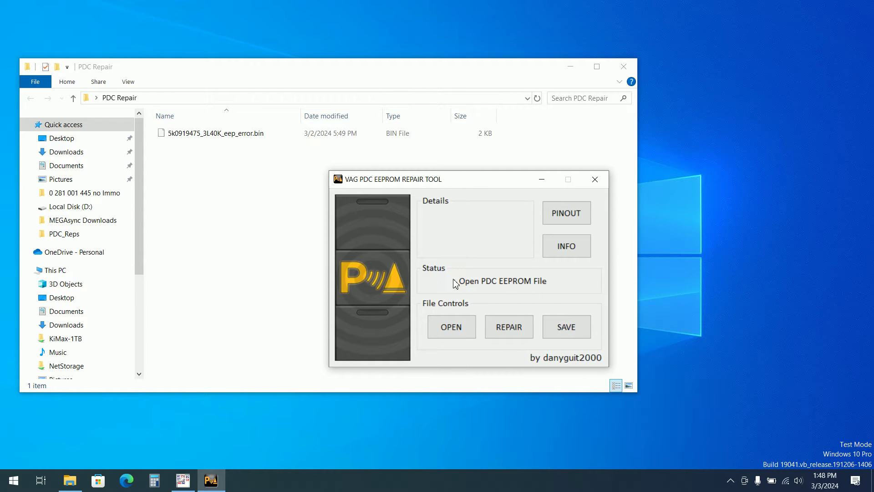
pyautogui.click(463, 333)
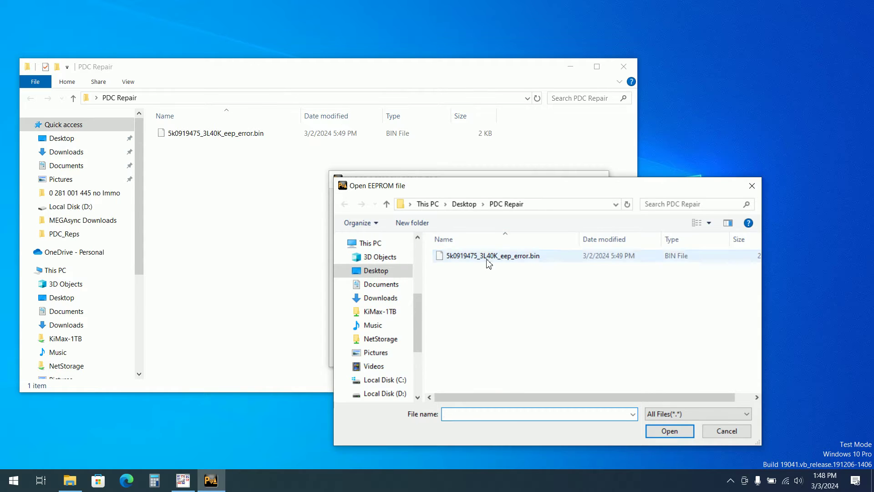
pyautogui.doubleClick(486, 256)
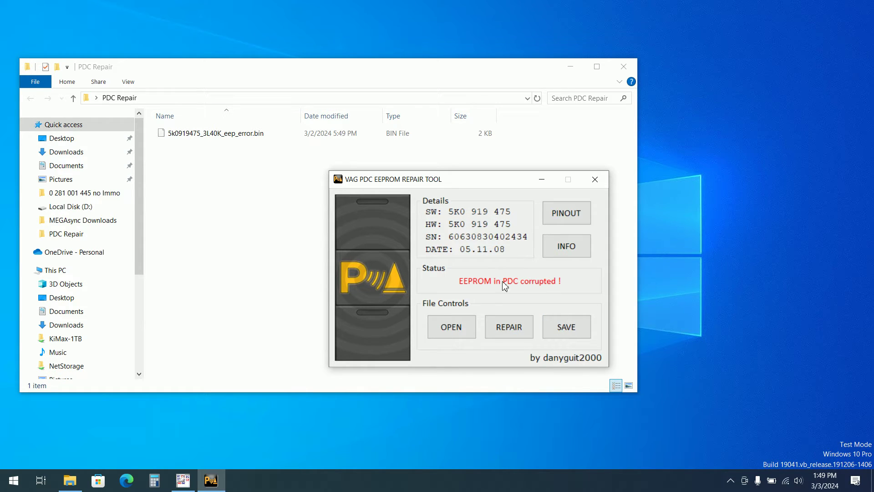
pyautogui.click(266, 230)
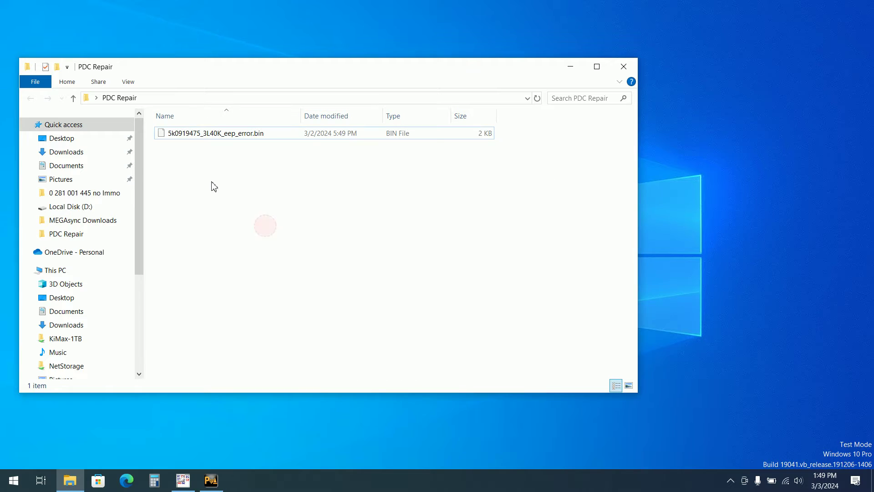
# Step: Bring the PDC Repair folder forward, then select and deselect the eep_error.bin file
pyautogui.click(197, 134)
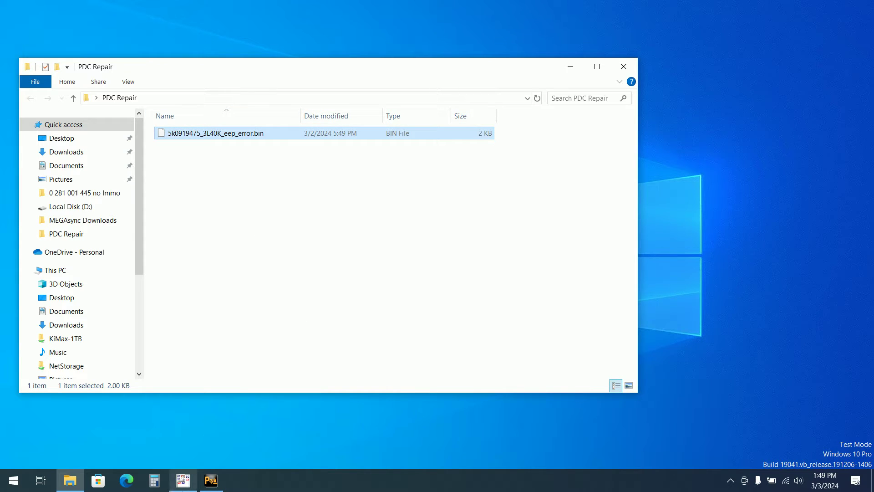
pyautogui.click(248, 204)
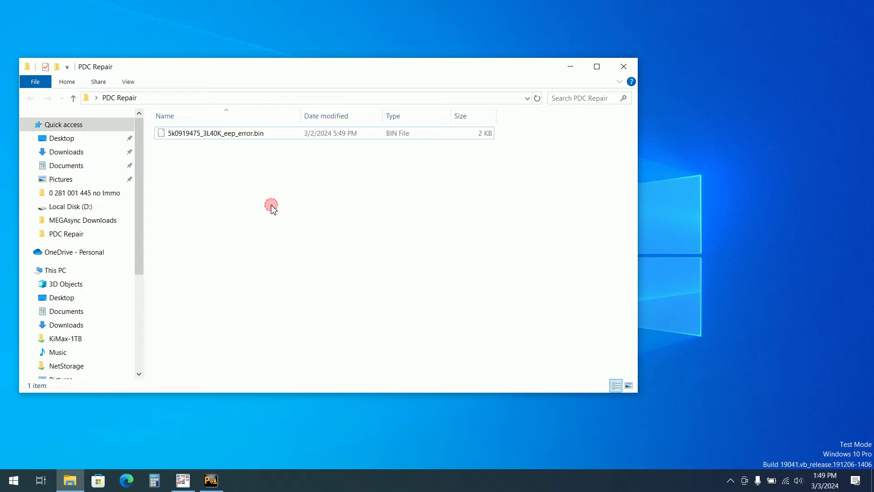
pyautogui.click(183, 481)
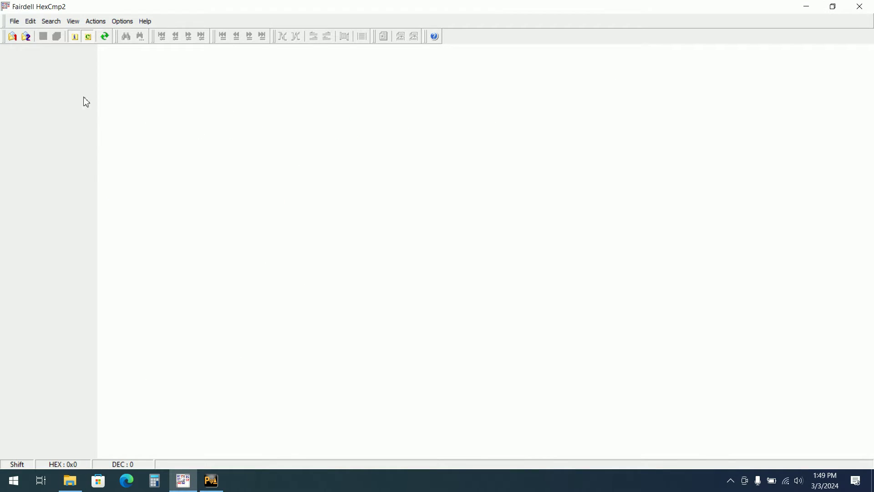
# Step: Open 5k0919475_3L40K_eep_error.bin as the first file via File > Open First File
pyautogui.click(15, 21)
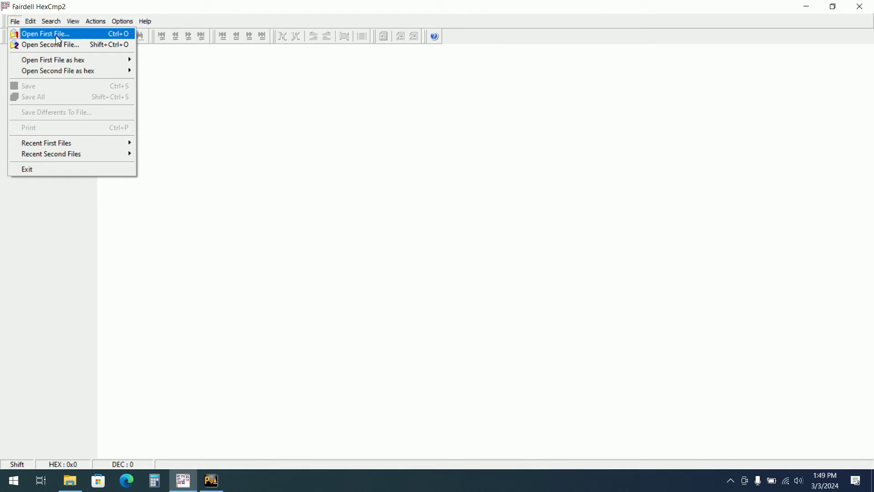
pyautogui.click(56, 35)
pyautogui.click(368, 163)
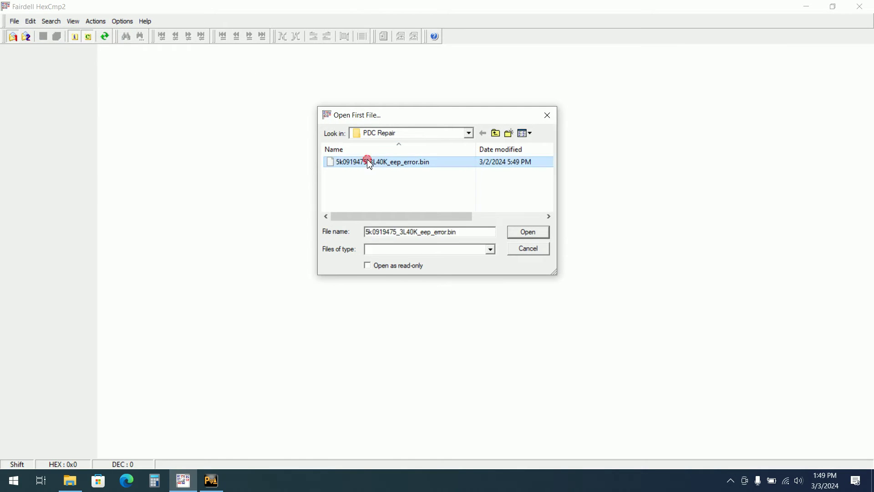
pyautogui.doubleClick(368, 163)
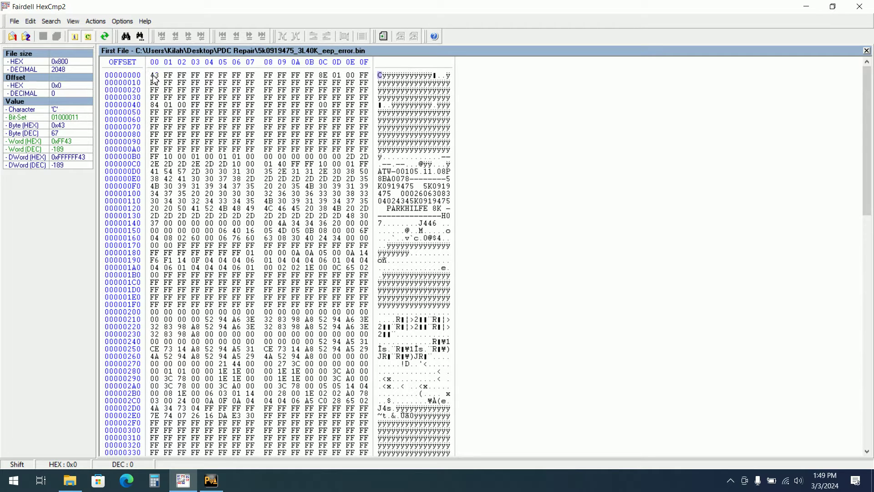
# Step: Overwrite bytes 0x00, 0x0C–0x0E, 0x40–0x42 and 0x4C with FF, ending at offset 0x151
pyautogui.write('ff')
pyautogui.press('Right')
pyautogui.press('Right')
pyautogui.press('Right')
pyautogui.press('Right')
pyautogui.press('Right')
pyautogui.press('Right')
pyautogui.press('Right')
pyautogui.press('Right')
pyautogui.press('Right')
pyautogui.press('Right')
pyautogui.press('Right')
pyautogui.write('ff')
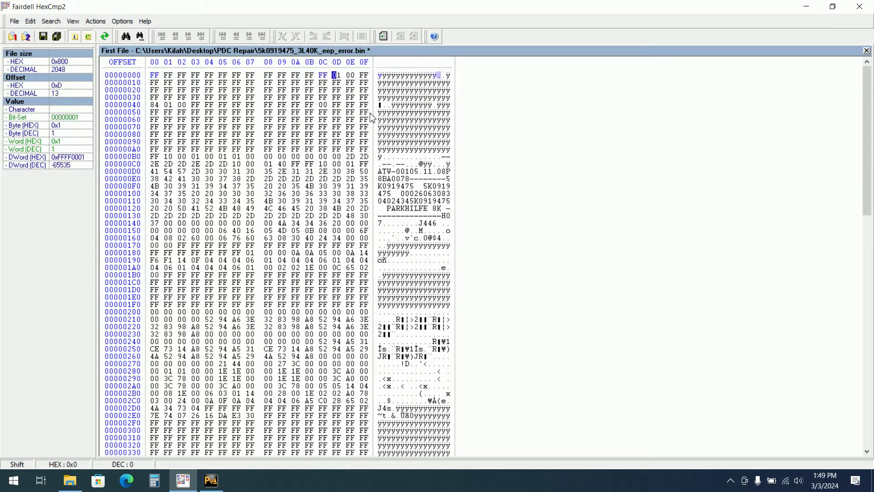
pyautogui.write('ffff')
pyautogui.press('Right')
pyautogui.press('Right')
pyautogui.press('Right')
pyautogui.press('Right')
pyautogui.press('Right')
pyautogui.press('Right')
pyautogui.press('Right')
pyautogui.press('Right')
pyautogui.press('Right')
pyautogui.press('Right')
pyautogui.press('Right')
pyautogui.press('Right')
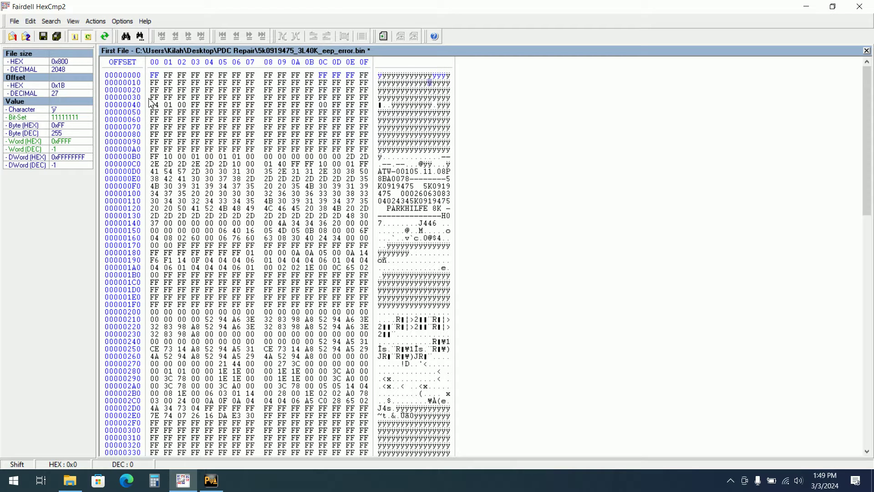
pyautogui.click(150, 99)
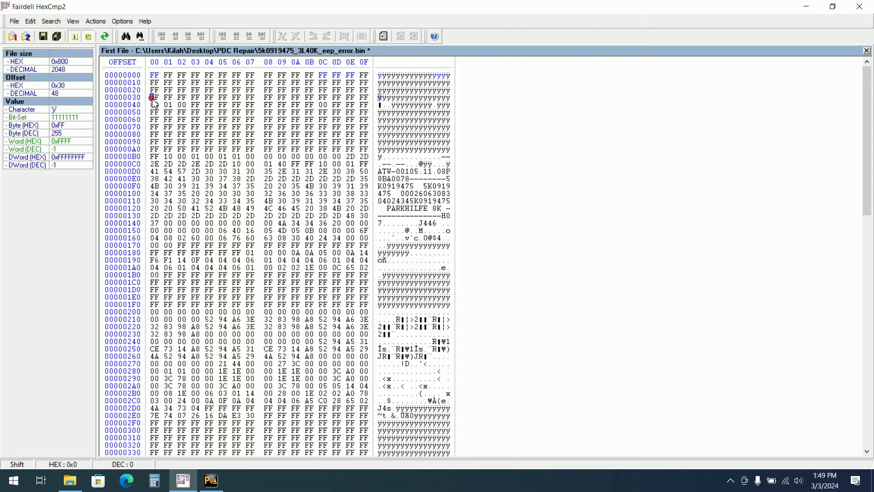
pyautogui.click(322, 104)
pyautogui.write('ff')
pyautogui.click(153, 106)
pyautogui.write('ffffff')
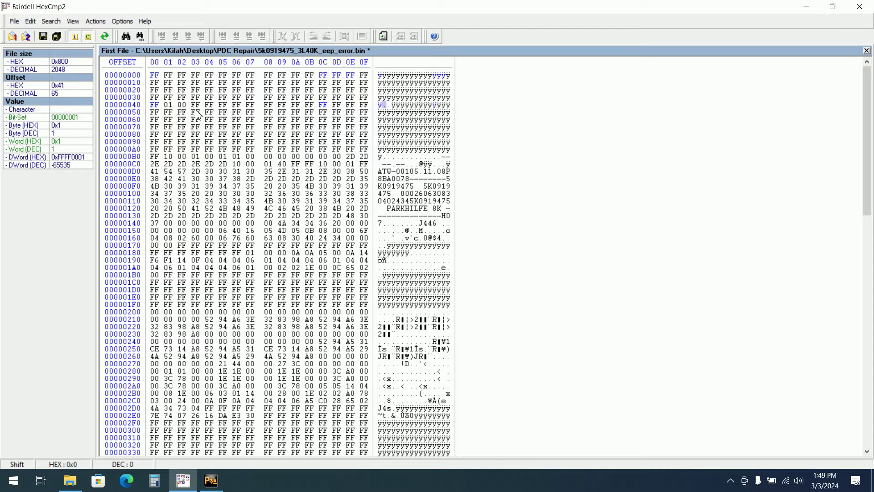
pyautogui.write('ff')
pyautogui.click(151, 157)
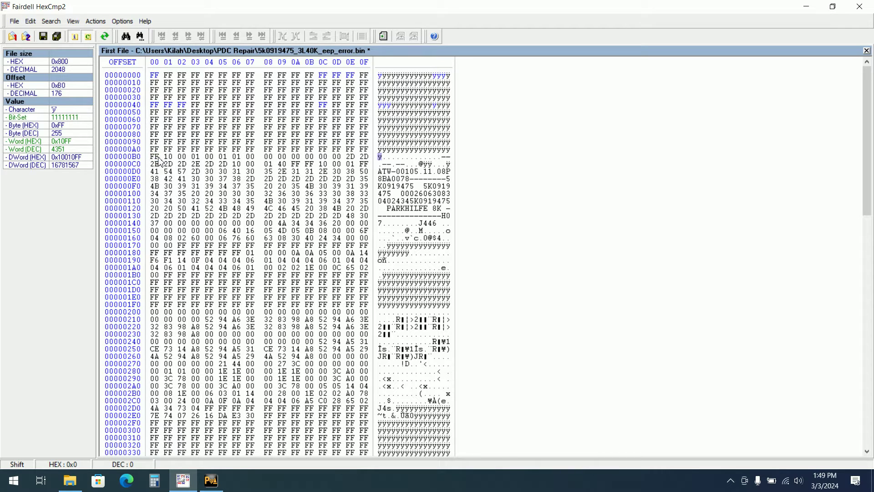
pyautogui.click(166, 231)
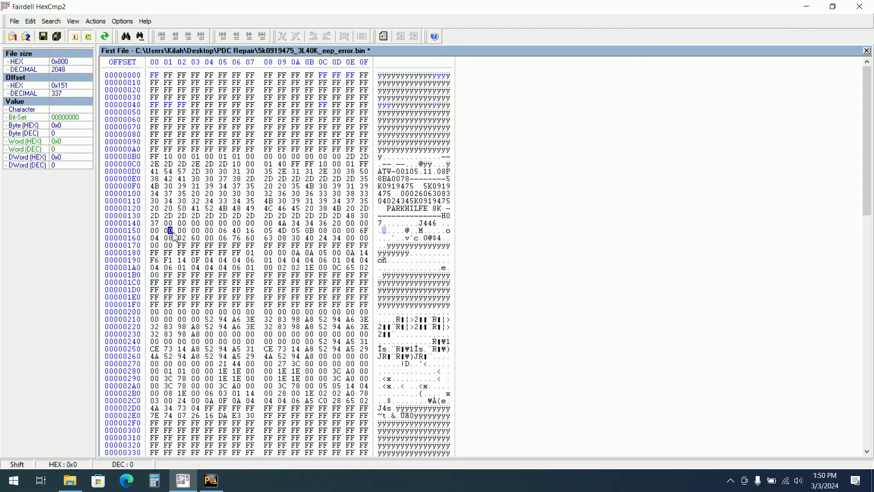
# Step: Blank the data bytes from row 0x1A0 through offset 0x2E3 with FF
pyautogui.write('00 FF FF FF F')
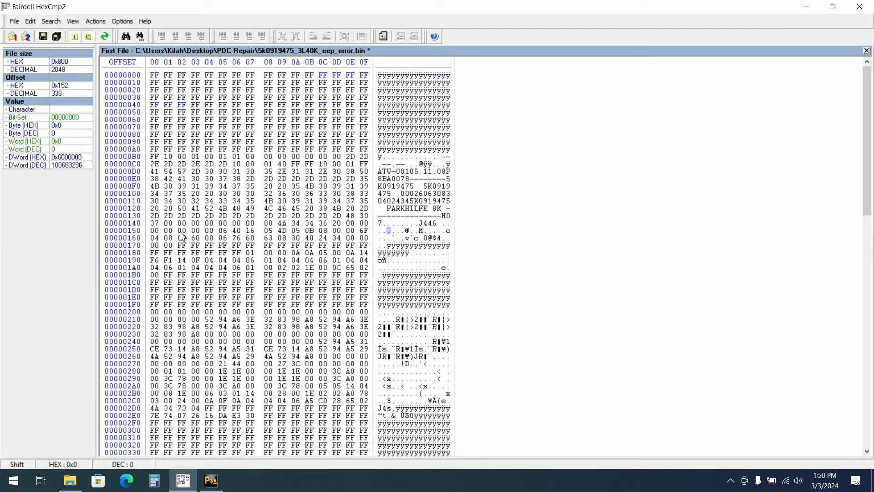
pyautogui.write('F FF FF FF FF FF FF FF FF F')
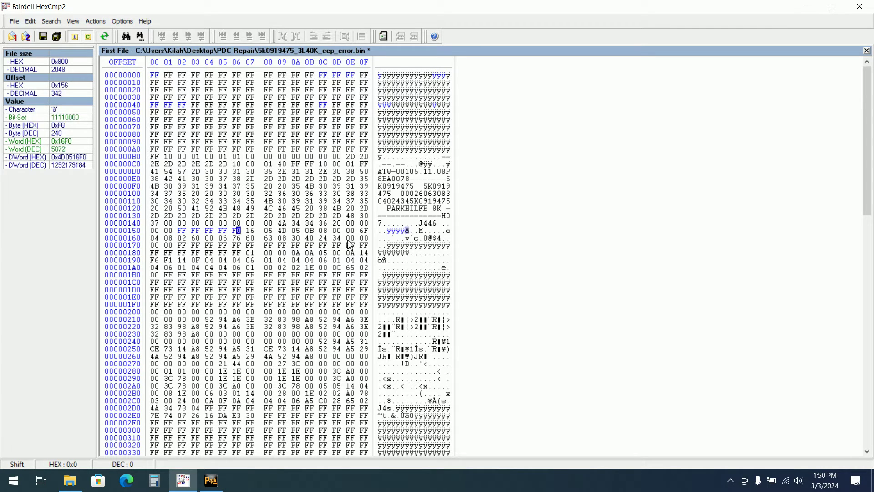
pyautogui.write('F FF FF FF FF FF FF FF FF FF FF FF ')
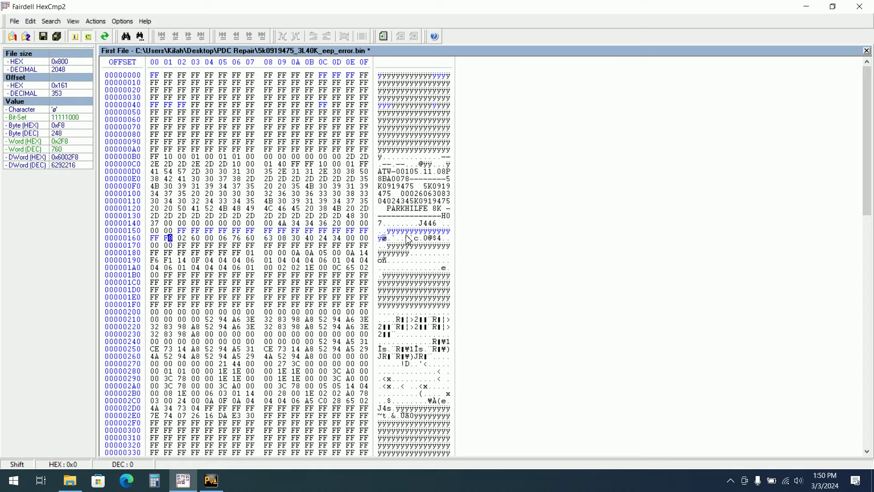
pyautogui.write('FF FF FF FF FF FF FF FF FF FF FF ')
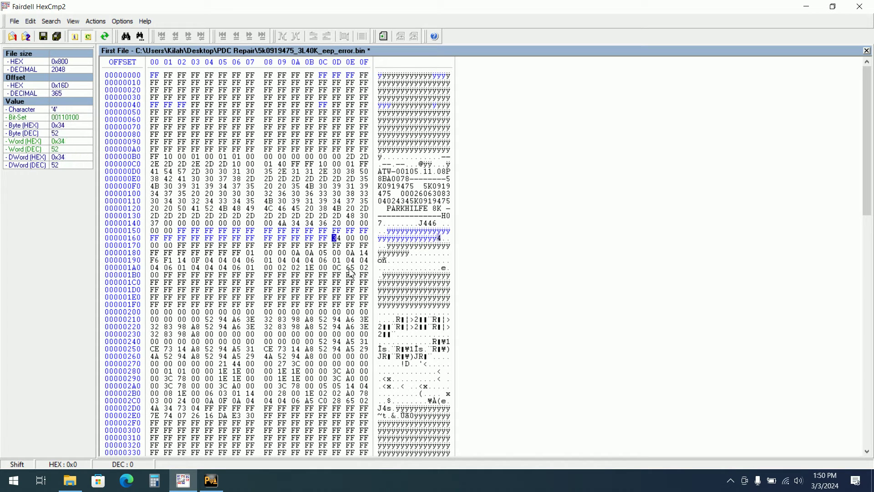
pyautogui.write('FF FF FF FF FF FF FF FF FF FF FF FF ')
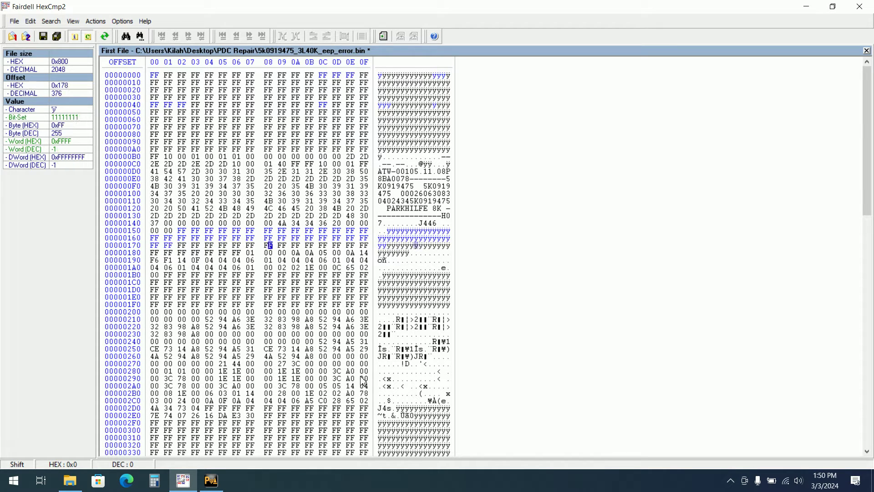
pyautogui.write('FF FF FF FF FF FF FF FF FF FF F')
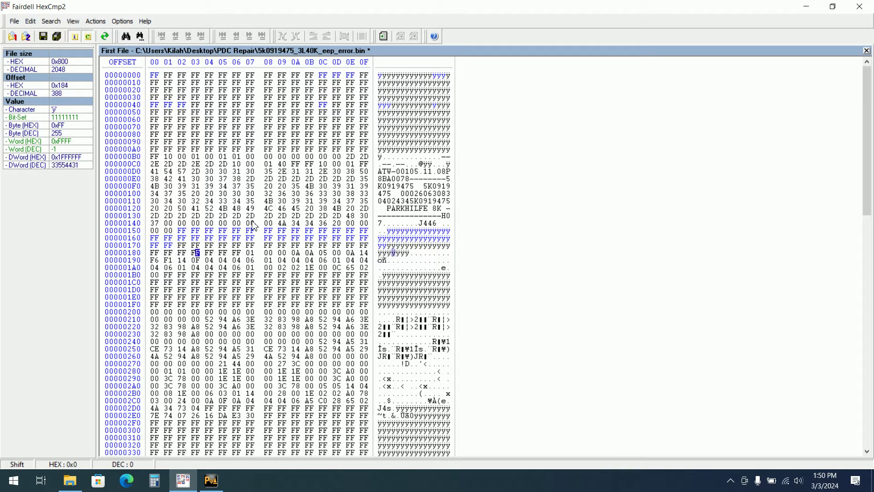
pyautogui.write('F FF FF FF FF FF FF FF FF FF FF FF ')
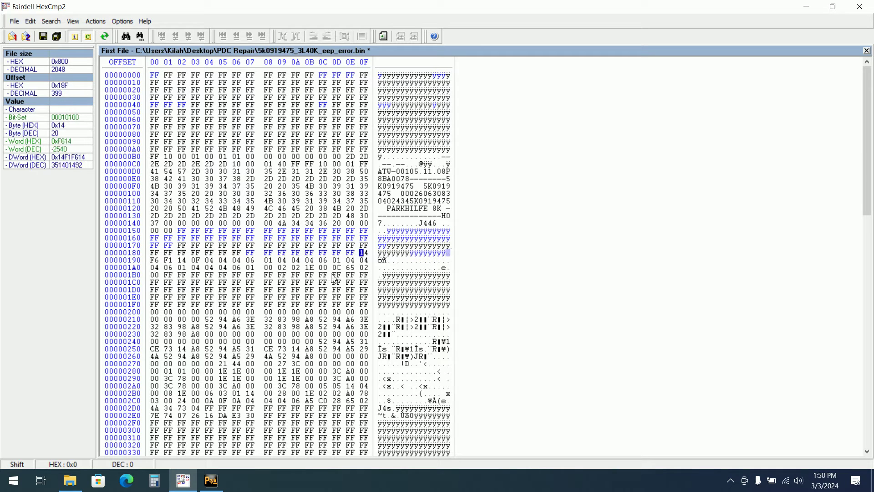
pyautogui.write('FF FF FF FF FF FF FF FF FF FF FF ')
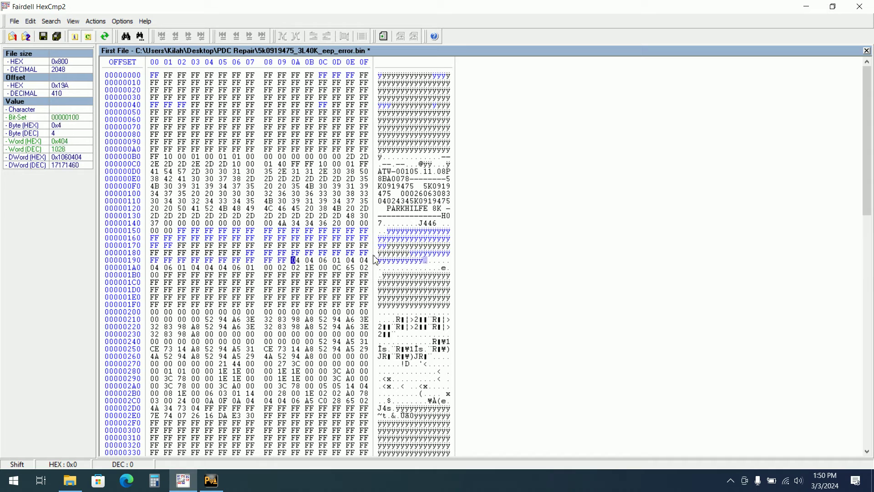
pyautogui.write('FF FF FF FF FF FF FF FF FF FF FF ')
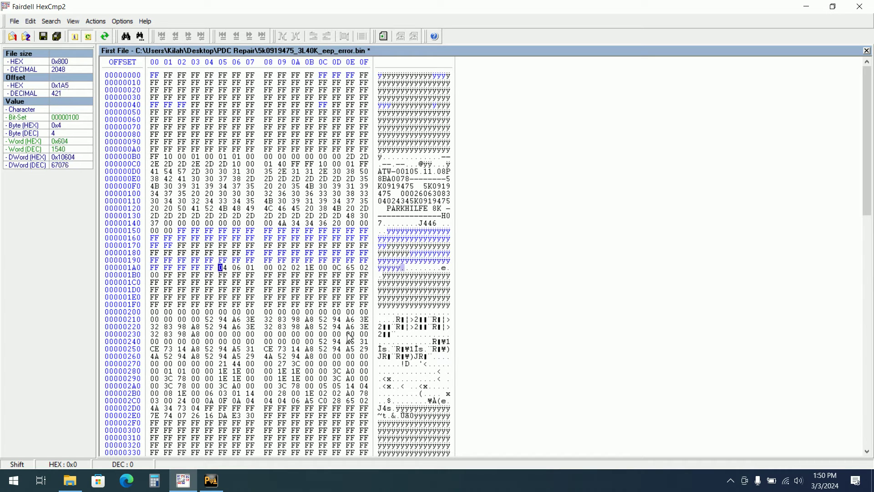
pyautogui.write('FF FF FF FF')
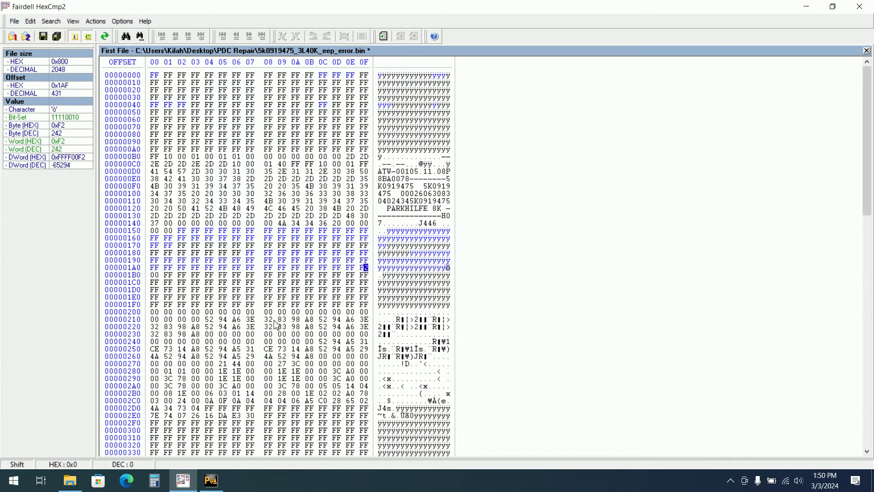
pyautogui.click(154, 312)
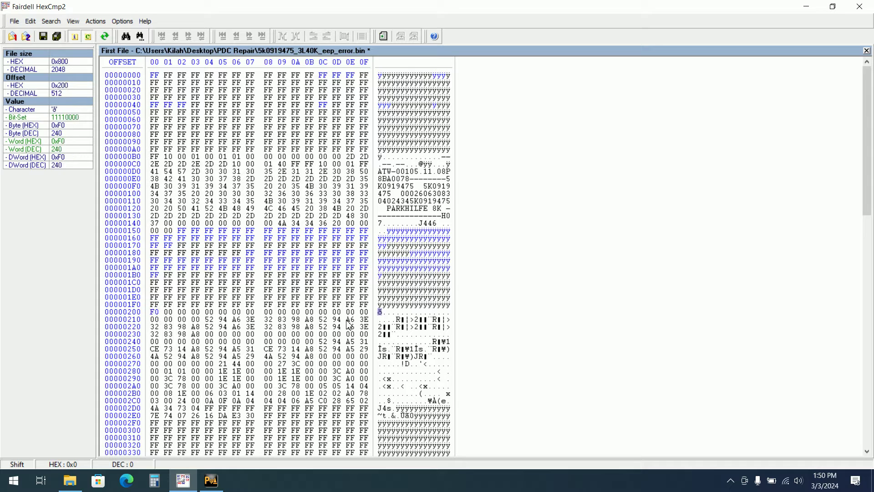
pyautogui.write('FFFFFFFFFFFFFFFFFFFFFFFFFFFFFFFFFFFFFF')
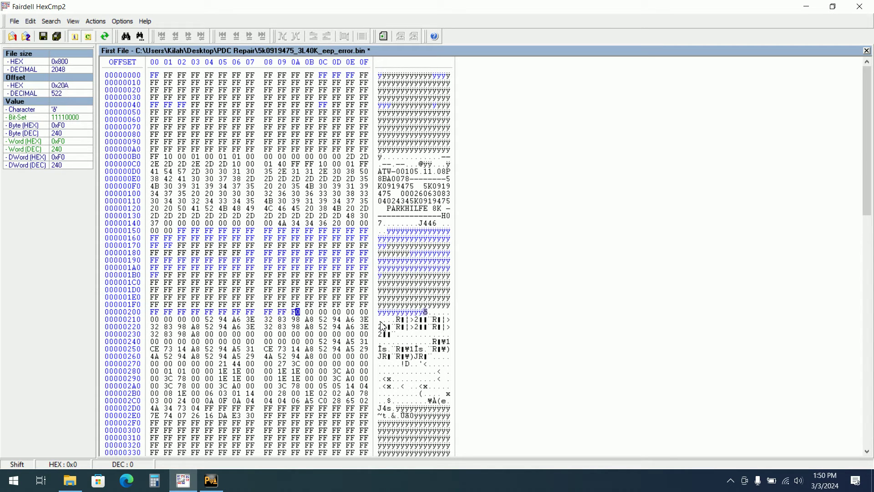
pyautogui.write('FFFFFFFFFFFFFFFFFFFFFF')
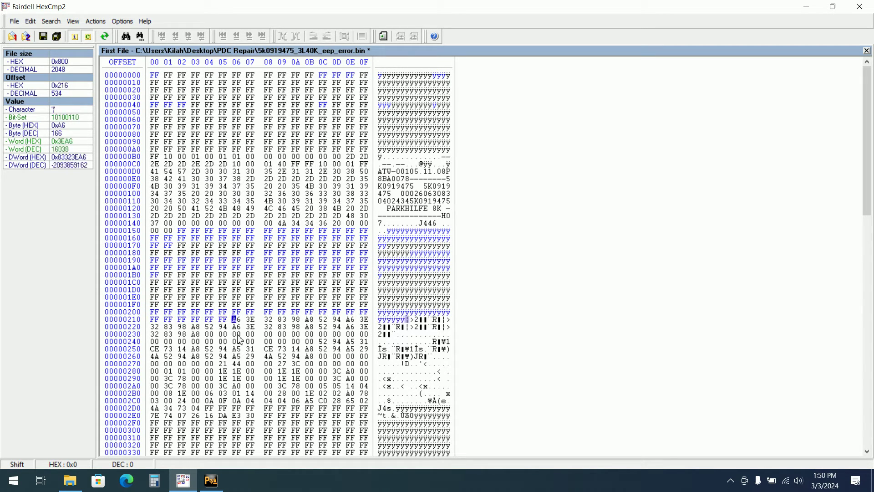
pyautogui.write('FFFFFFFFFFFF')
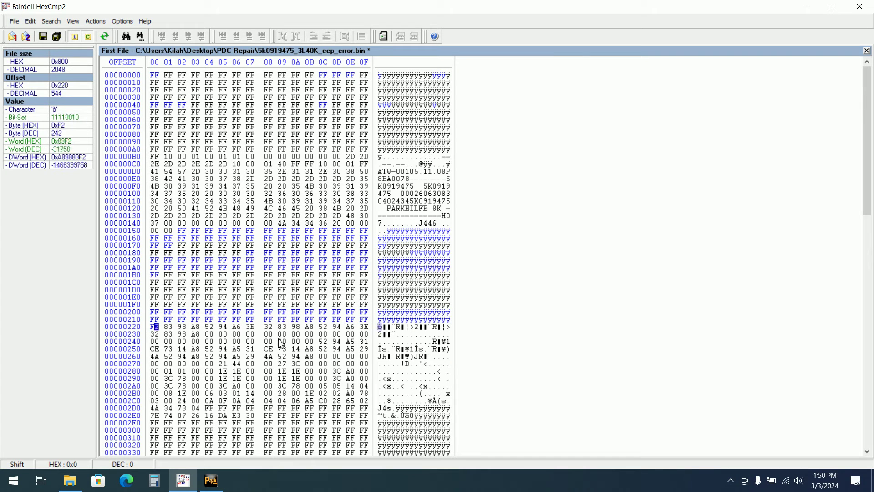
pyautogui.click(196, 326)
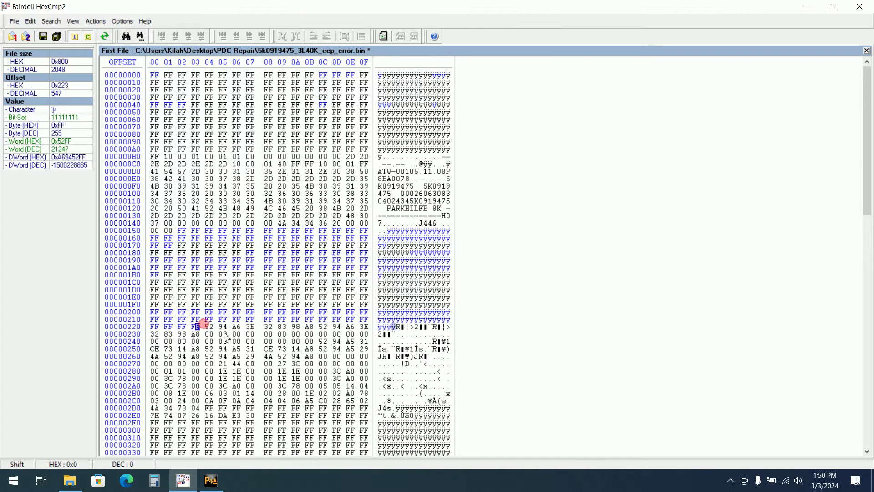
pyautogui.click(236, 415)
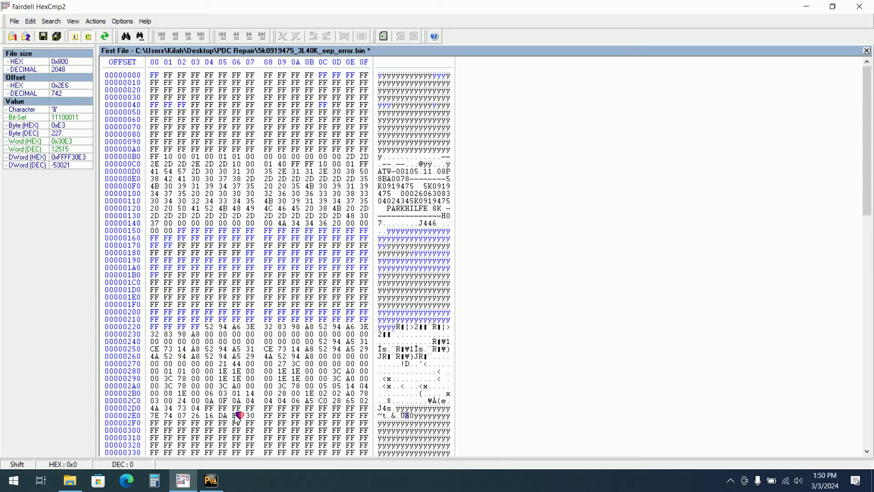
pyautogui.click(208, 326)
pyautogui.write('FFFFFFFF')
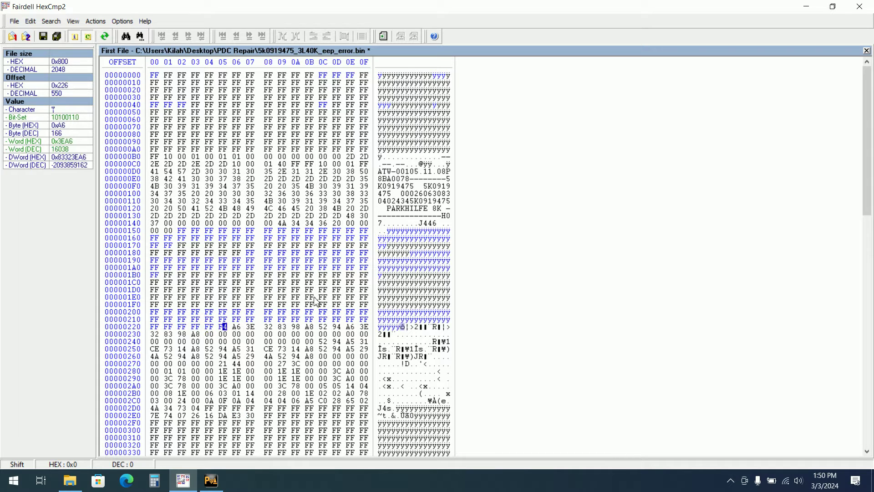
pyautogui.write('FFFFFFFFFFFFFFFFFFFFF')
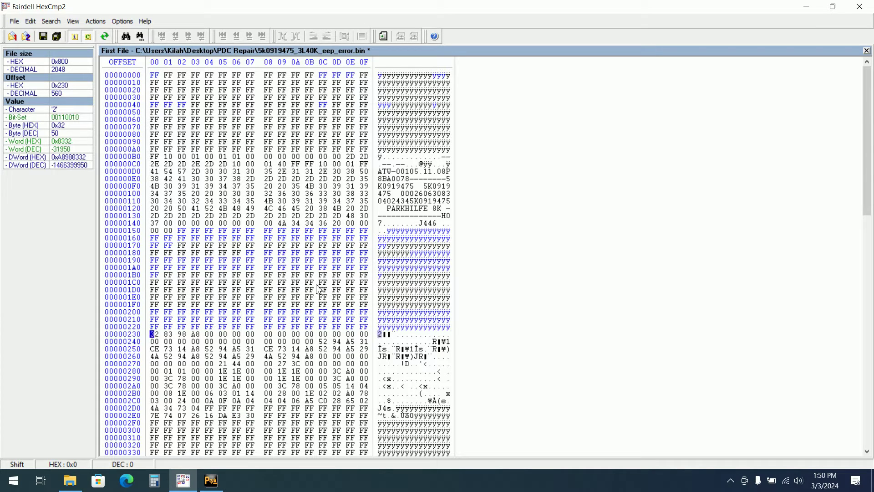
pyautogui.write('FFFFFFFFFFFFFFFFFFFFF')
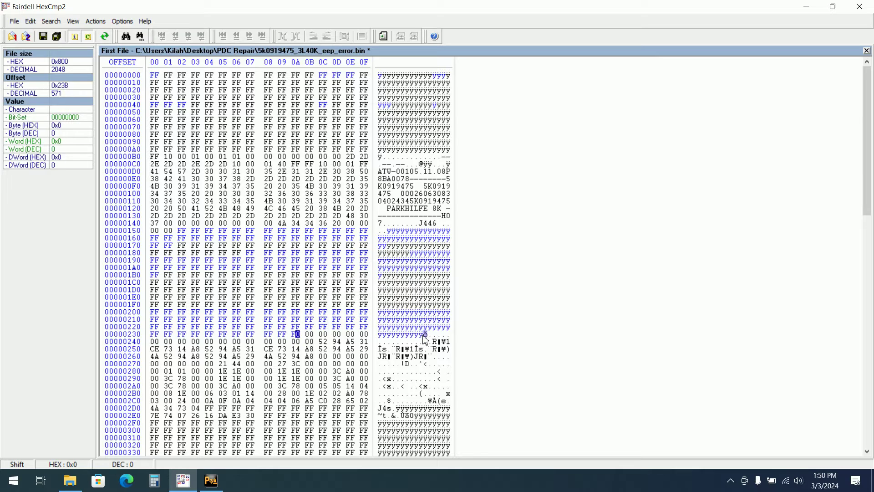
pyautogui.write('FFFFFFFFFFFFFFFFFFFFF')
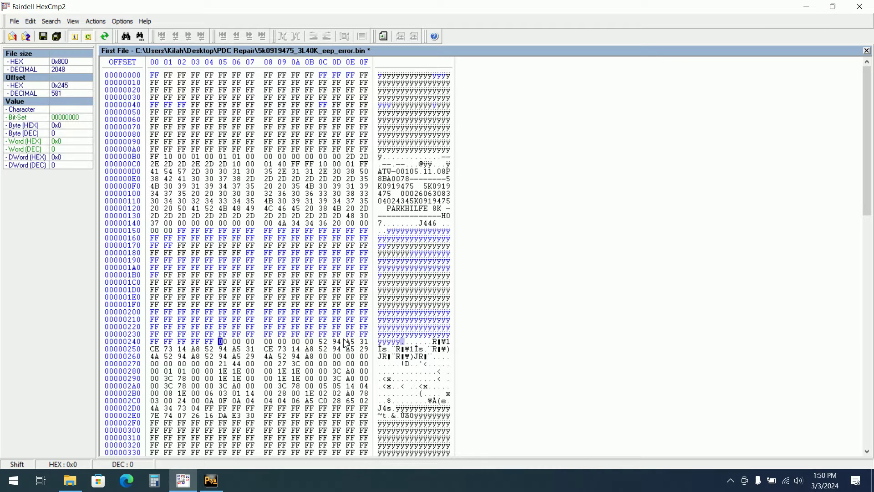
pyautogui.write('FFFFFFFFFFFFFFFFFFFF')
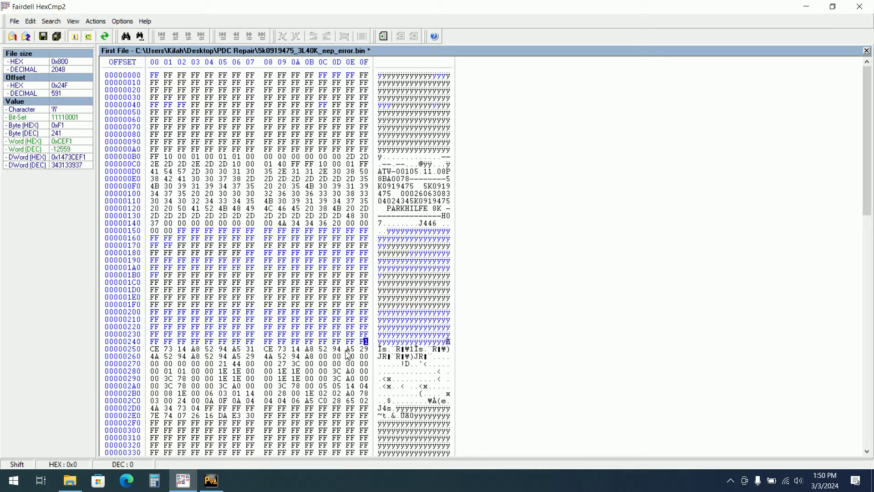
pyautogui.write('FFFFFFFFFFFFFFFFFFFF')
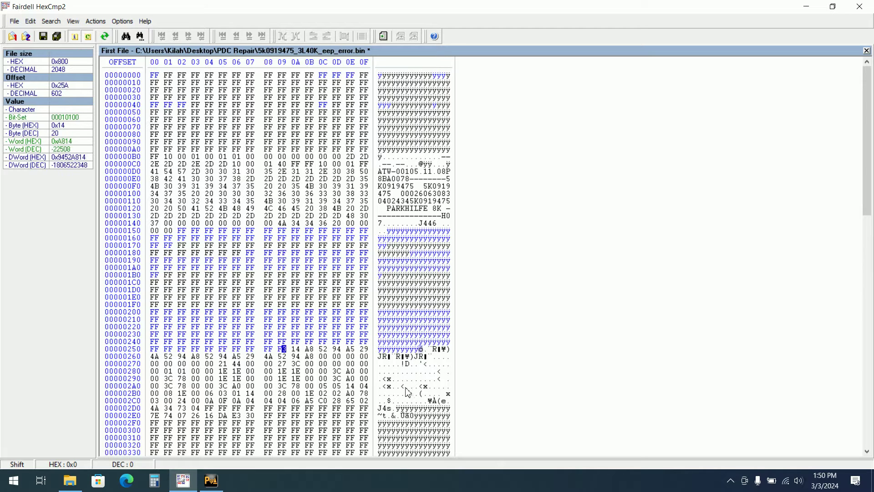
pyautogui.write('FFFFFFFFFFFFFFFFFFFFFF')
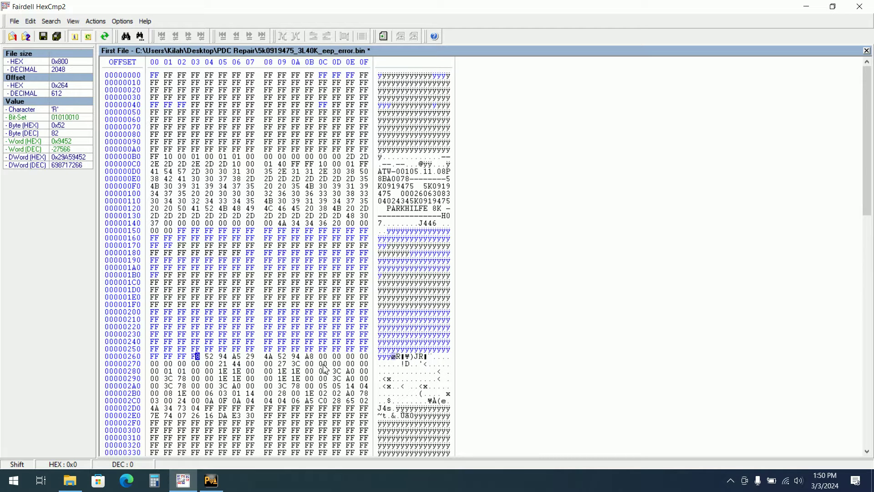
pyautogui.write('FFFFFFFFFFFFFFFFFFFF')
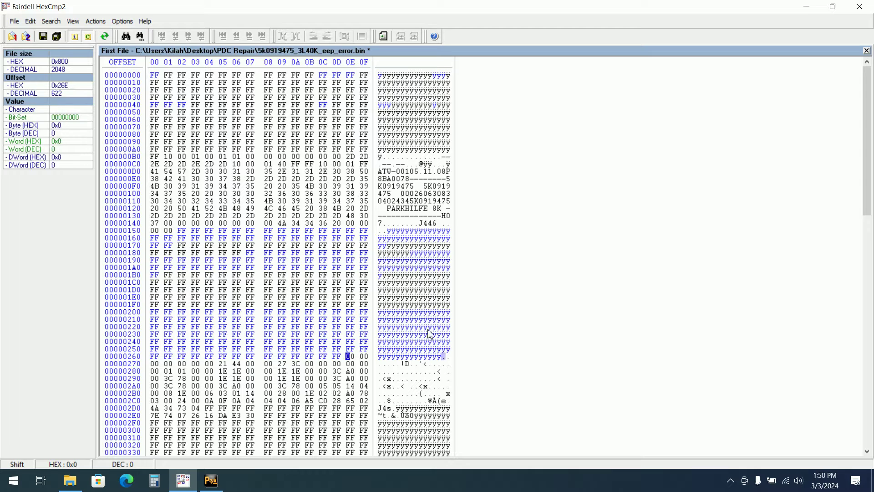
pyautogui.write('FFFFFFFFFFFFFFFFFFFF')
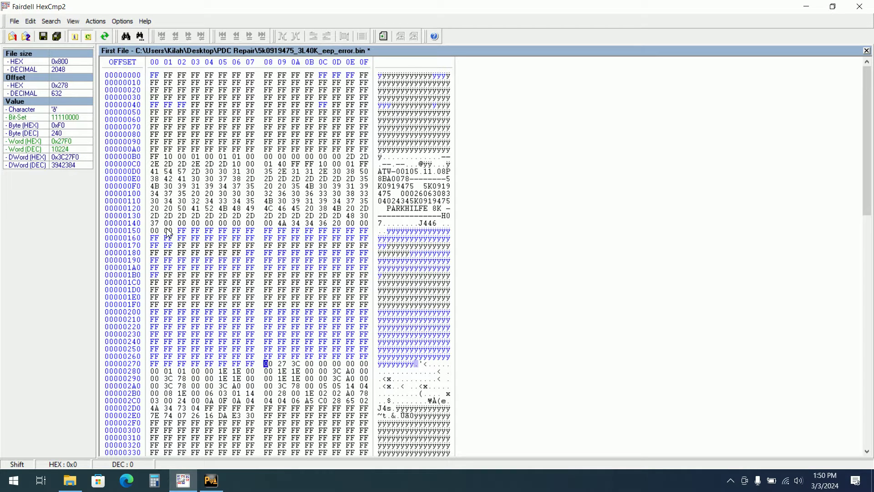
pyautogui.write('FFFFFFFFFFFFFFFFFFFF')
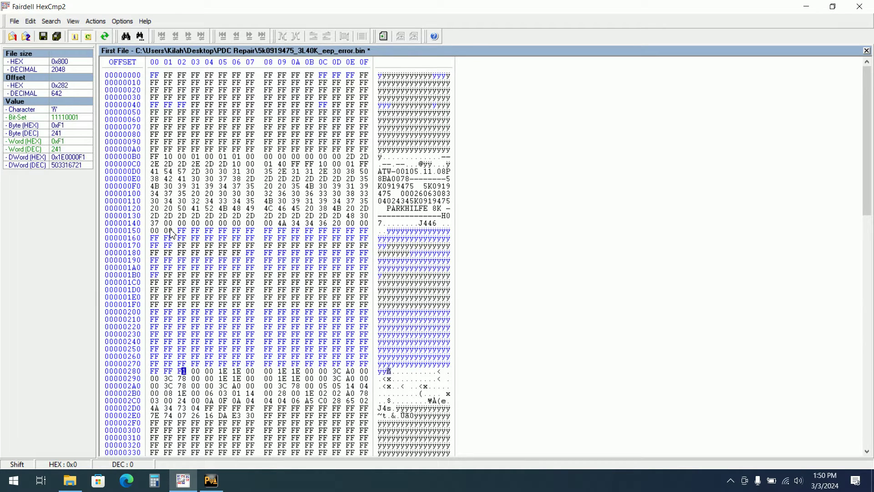
pyautogui.write('FFFFFFFFFFFFFFFFFFFFF')
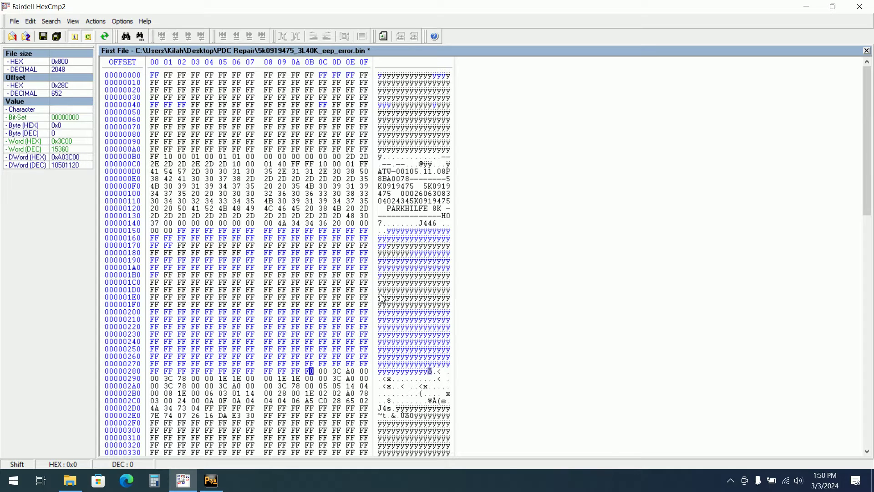
pyautogui.write('FFFFFFFFFFFFFFFFFF')
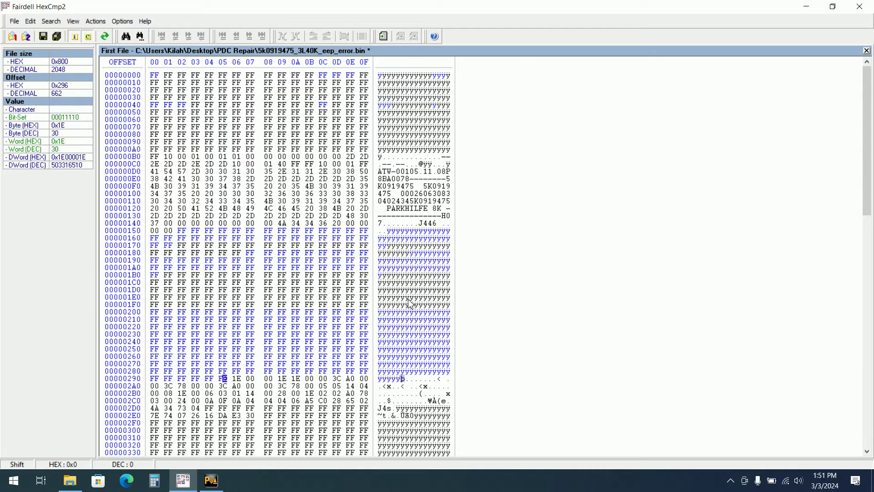
pyautogui.write('FFFFFFFFFFFFFFFFFFFF')
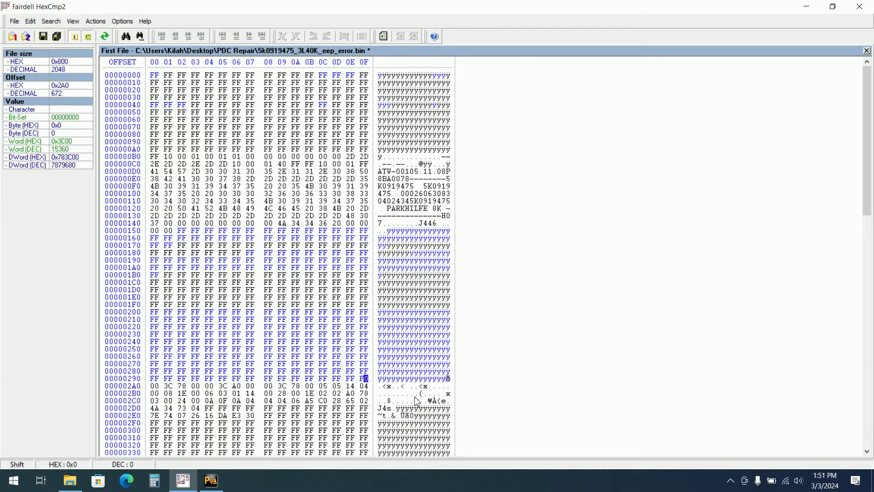
pyautogui.write('FFFFFFFFFFFFFFFFFFFF')
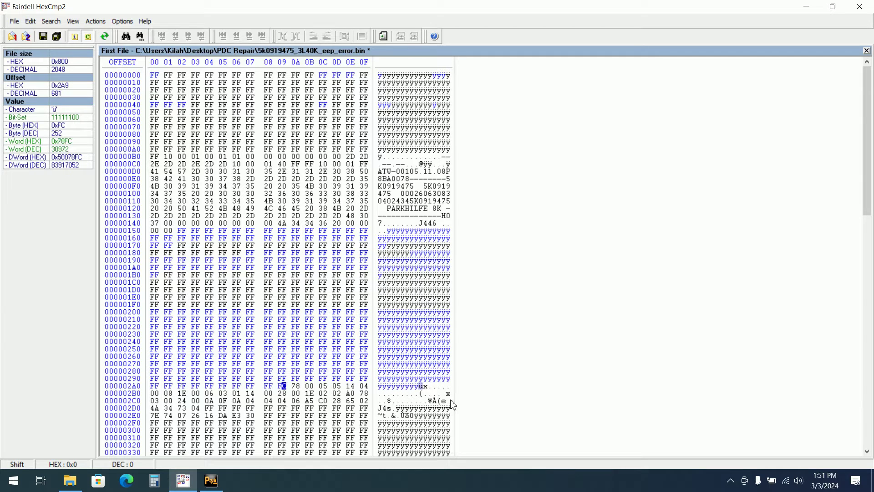
pyautogui.write('FFFFFFFFFFFFFFFFFFF')
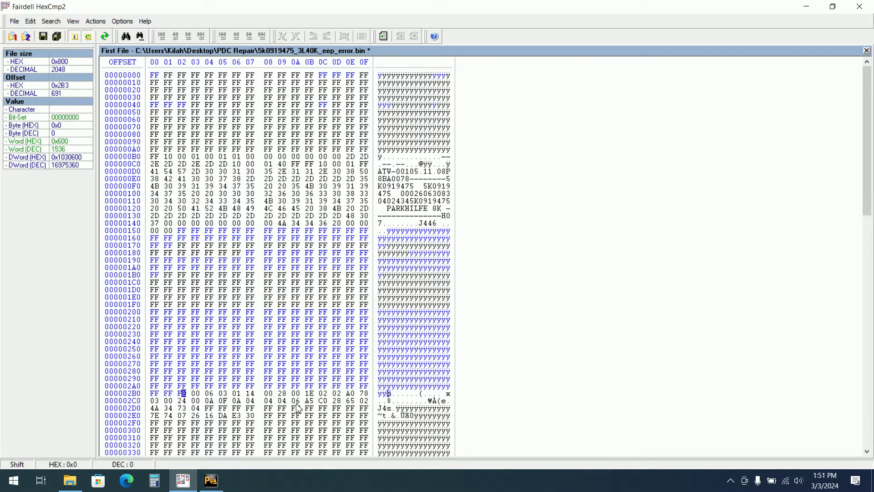
pyautogui.write('FFFFFFFFFFFFFFFFFFF')
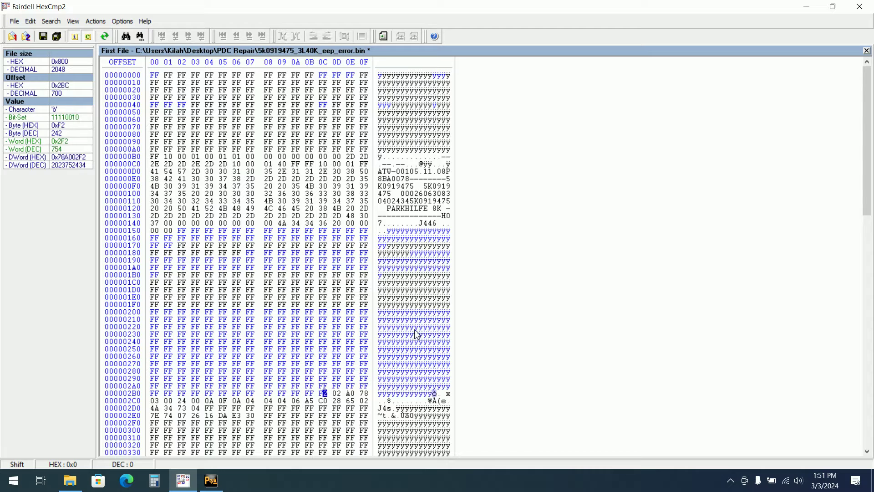
pyautogui.write('FFFFFFFFFFFFFFFFFFF')
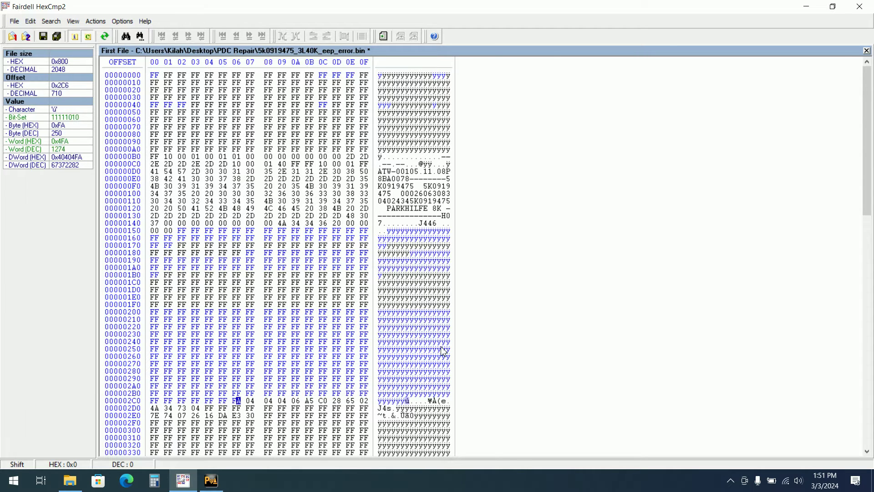
pyautogui.write('FFFFFFFFFFFFFFFFFFF')
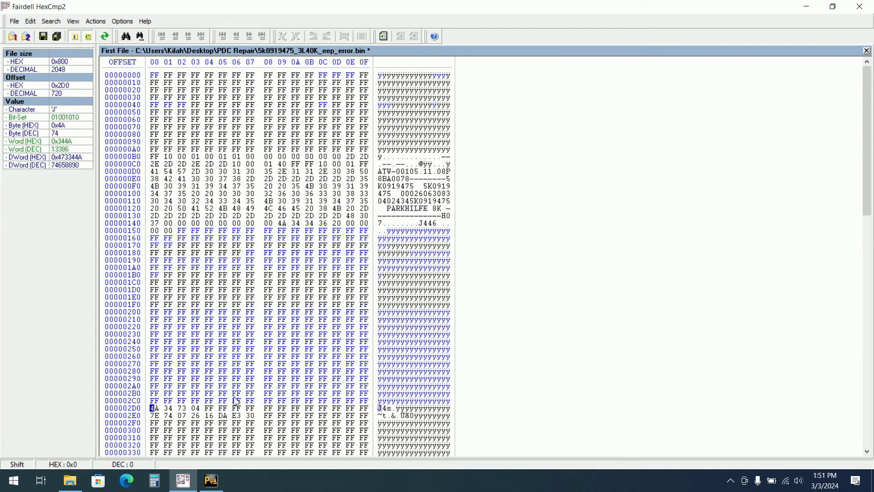
pyautogui.write('FFFFFFFFFFFFFFFFFFF')
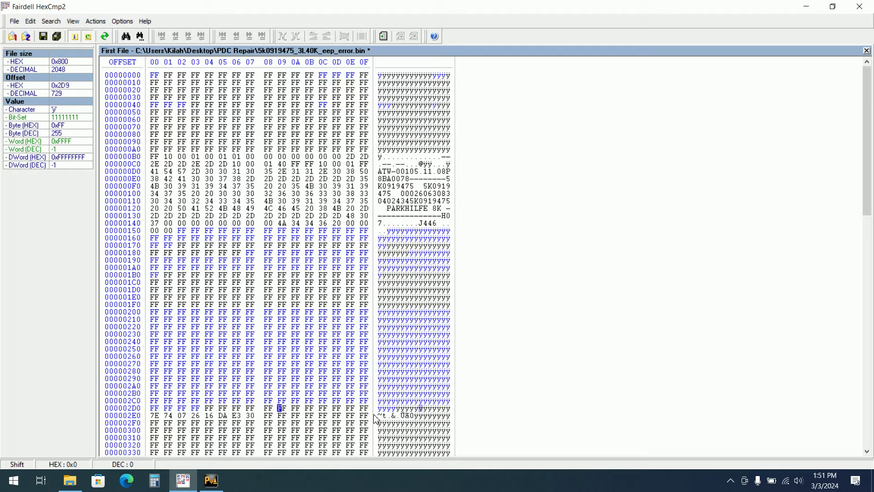
pyautogui.write('FFFFFFFFFFFFFFFFFFF')
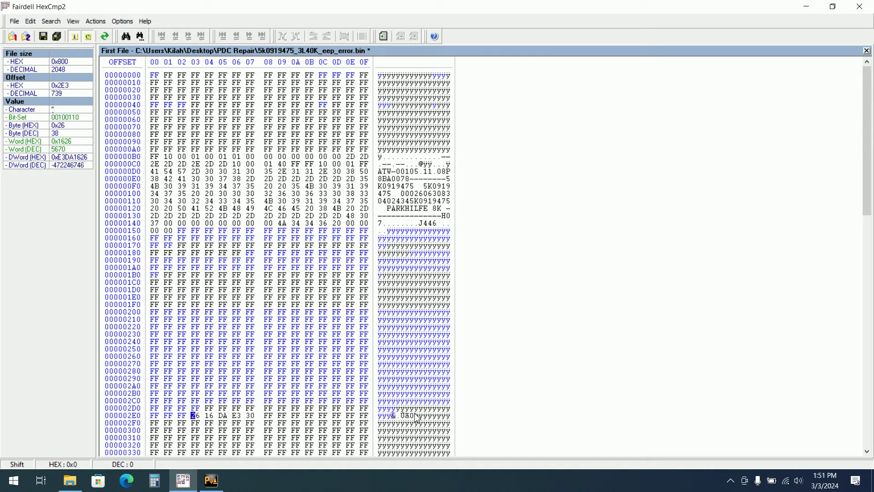
pyautogui.write('FFFFFF')
pyautogui.scroll(-20, 335, 312)
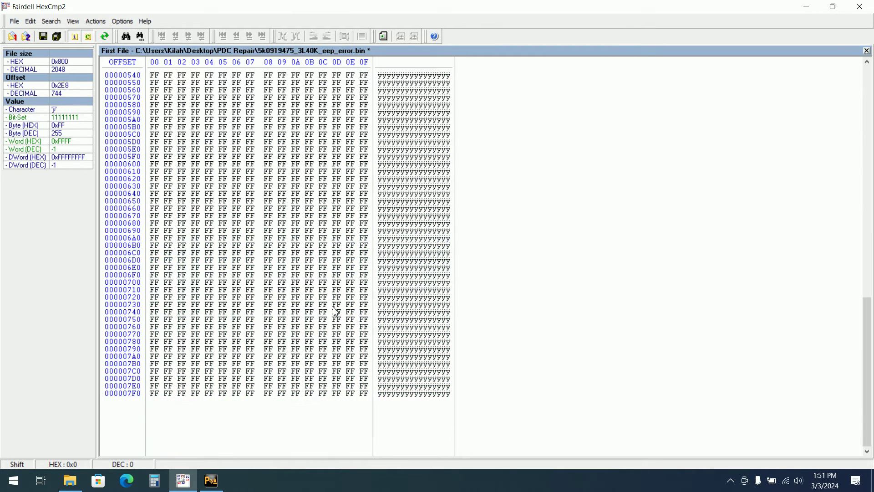
# Step: Review the FF-blanked rows around 0x2E0, then bring up the File menu to save
pyautogui.scroll(20, 335, 312)
pyautogui.scroll(-12, 339, 313)
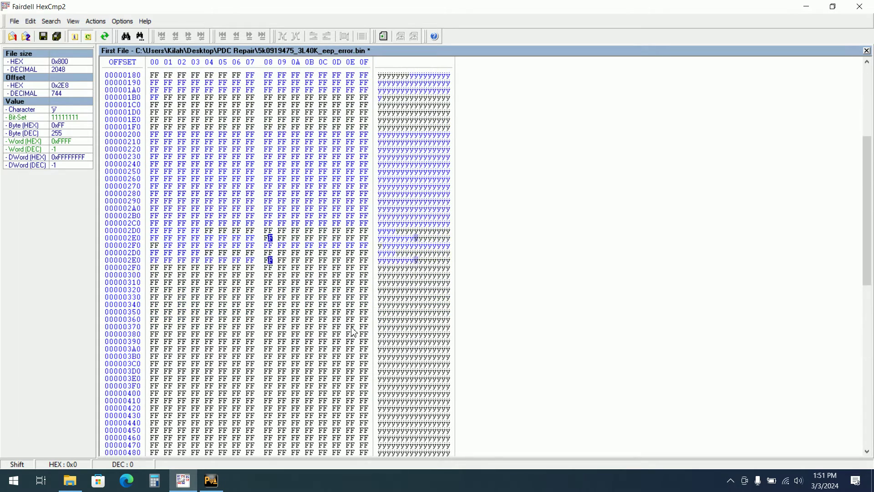
pyautogui.scroll(-13, 343, 313)
pyautogui.scroll(20, 342, 312)
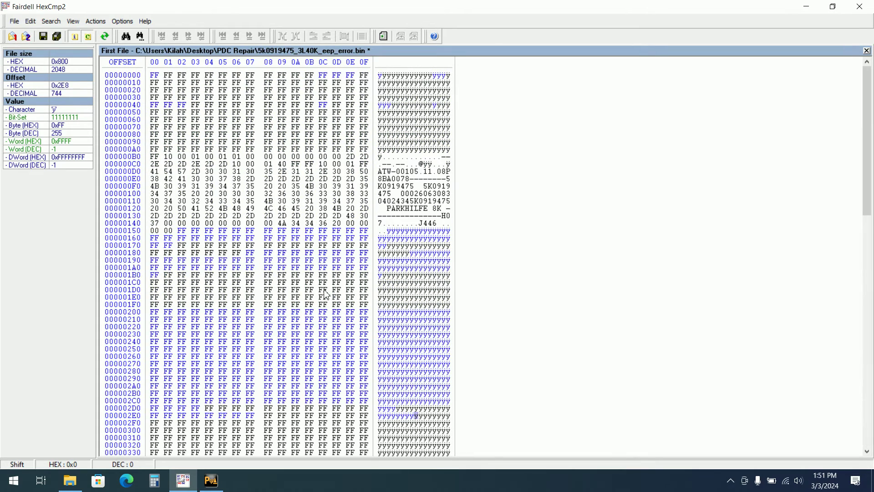
pyautogui.click(15, 21)
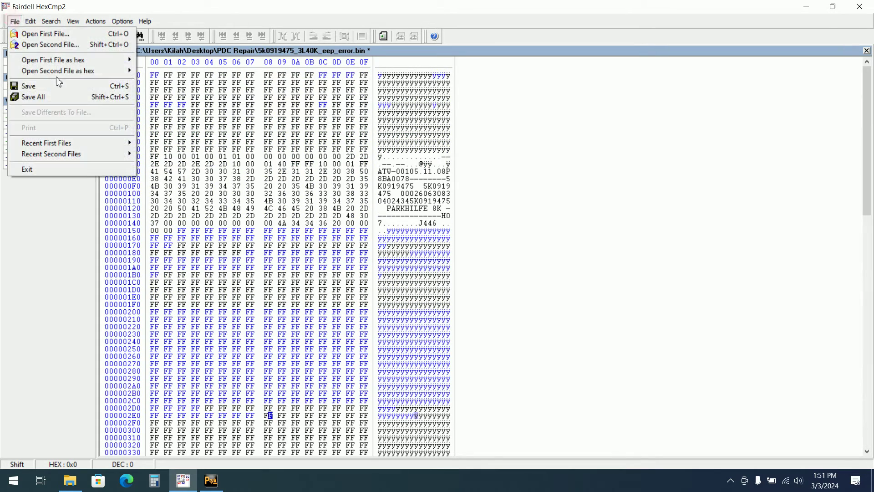
# Step: Make a copy of 5k0919475_3L40K_eep_error.bin in the PDC Repair folder
pyautogui.click(117, 87)
pyautogui.click(70, 480)
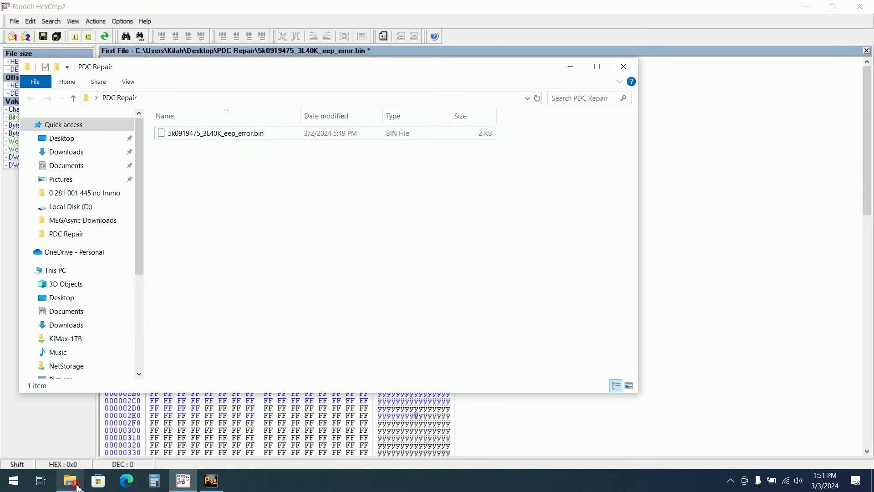
pyautogui.rightClick(241, 134)
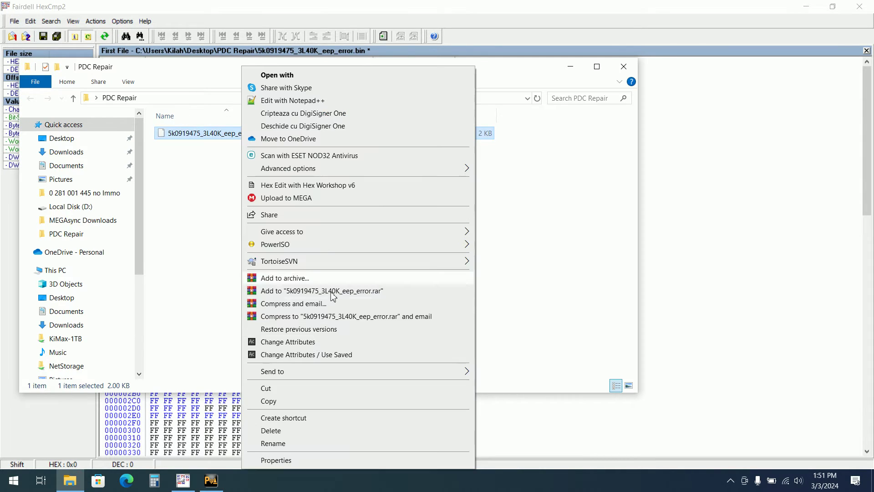
pyautogui.click(293, 401)
pyautogui.click(272, 271)
pyautogui.hotkey('ctrl', 'v')
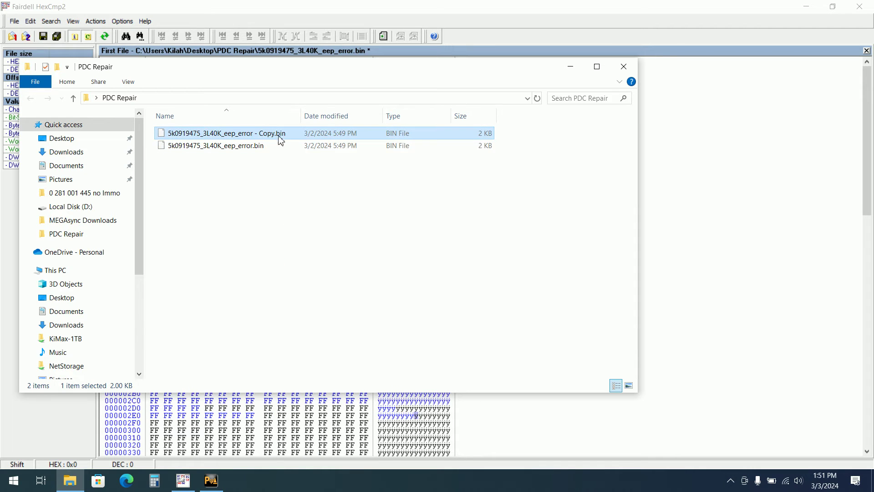
# Step: Save the manual hex edits to the original file, then refresh the folder and select it
pyautogui.click(172, 5)
pyautogui.click(42, 37)
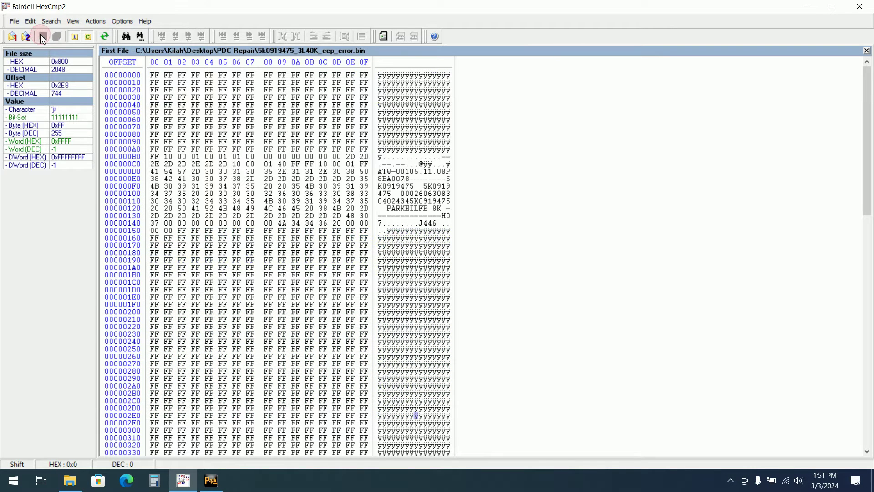
pyautogui.click(70, 480)
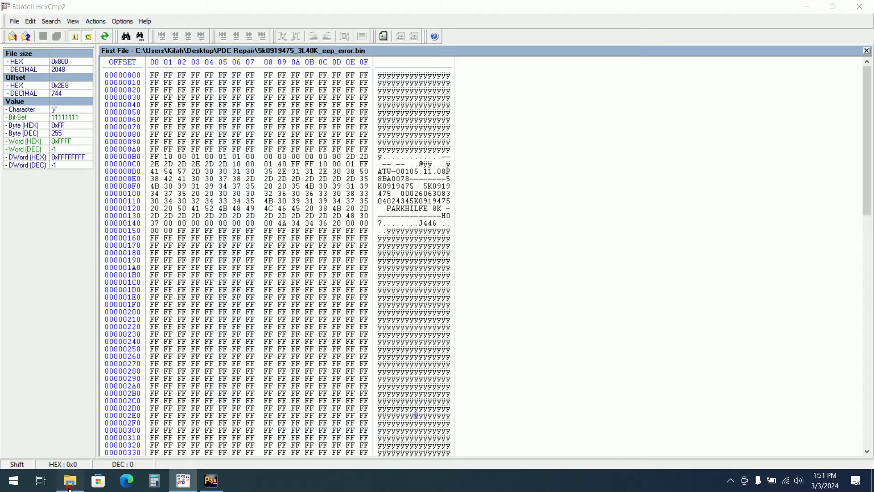
pyautogui.click(250, 266)
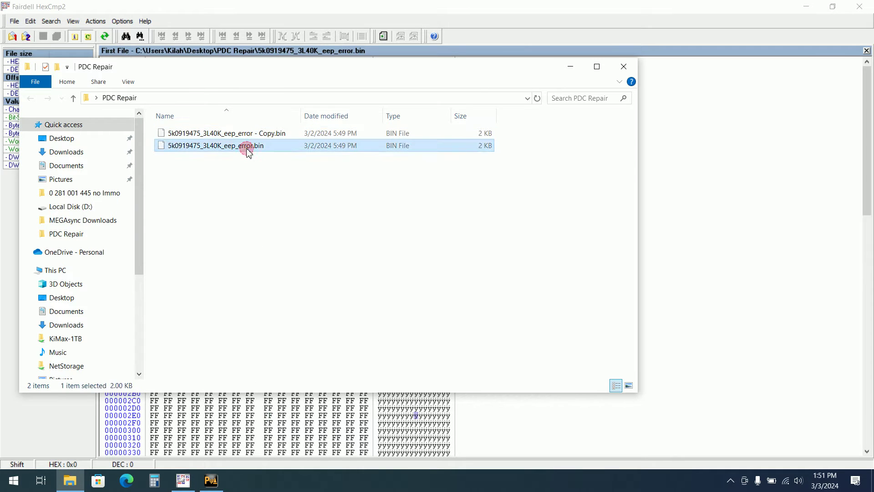
pyautogui.rightClick(266, 186)
pyautogui.click(298, 235)
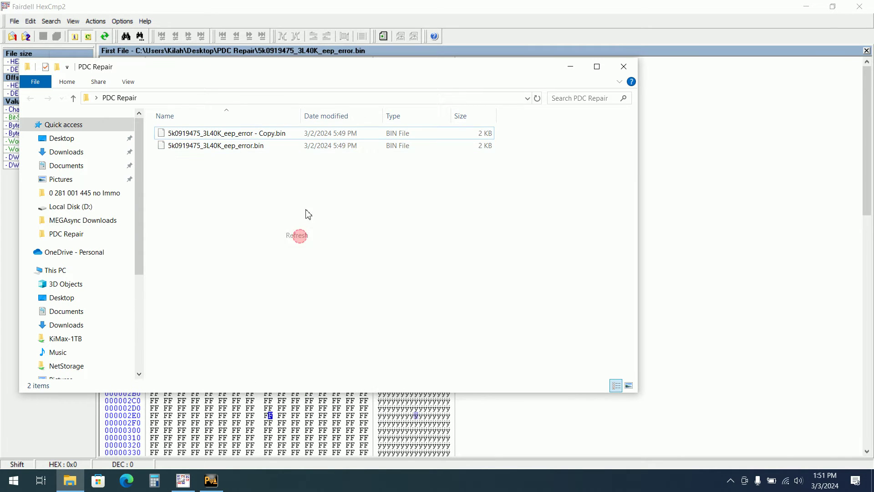
pyautogui.click(307, 147)
# Step: Try loading the hand-fixed eep_error.bin in the repair tool and dismiss the file-in-use error
pyautogui.click(221, 482)
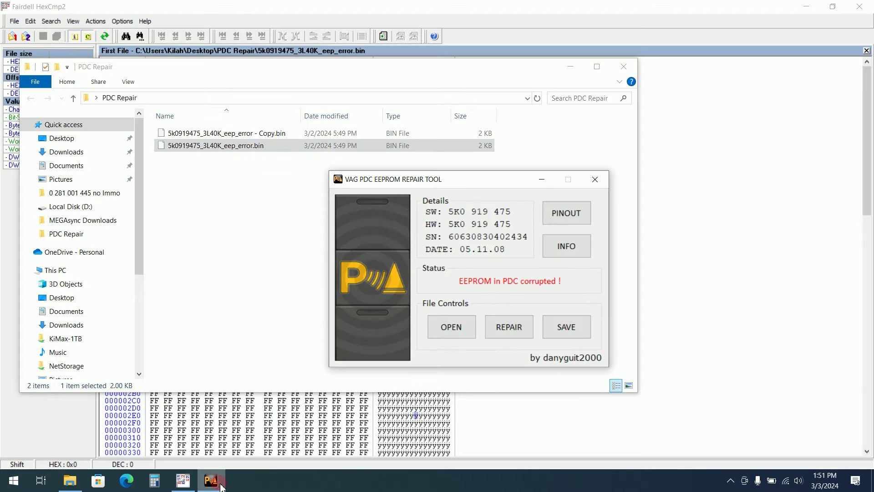
pyautogui.click(451, 326)
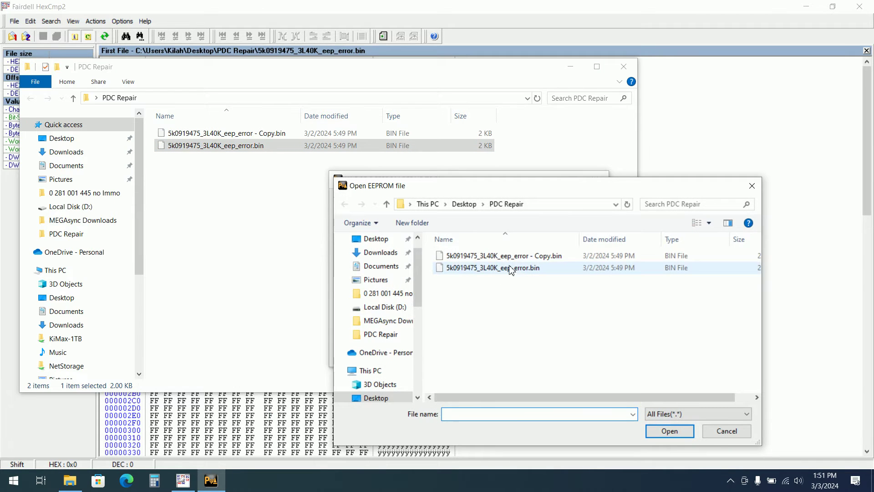
pyautogui.doubleClick(510, 269)
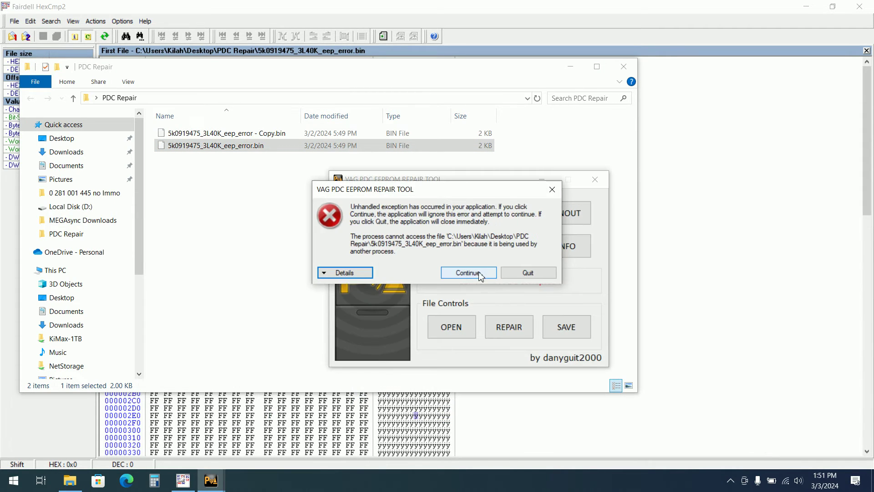
pyautogui.click(467, 272)
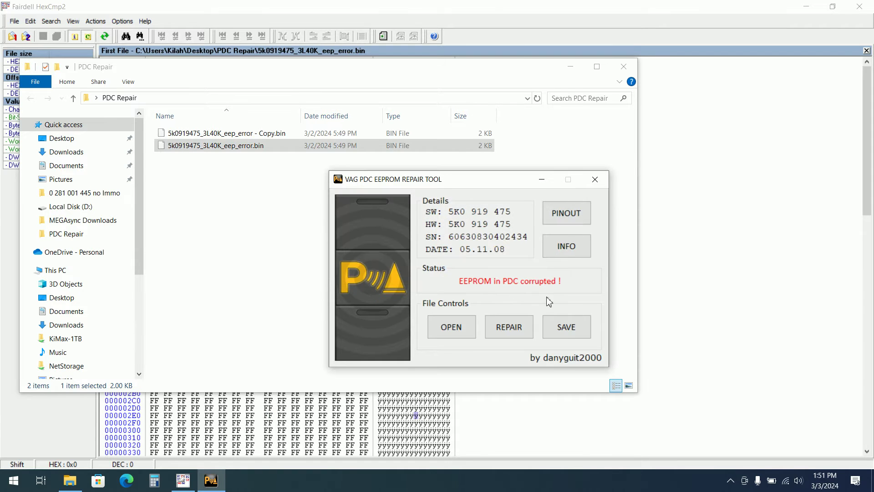
# Step: Close HexCmp2 to release the file and reopen the Open EEPROM file dialog
pyautogui.click(670, 184)
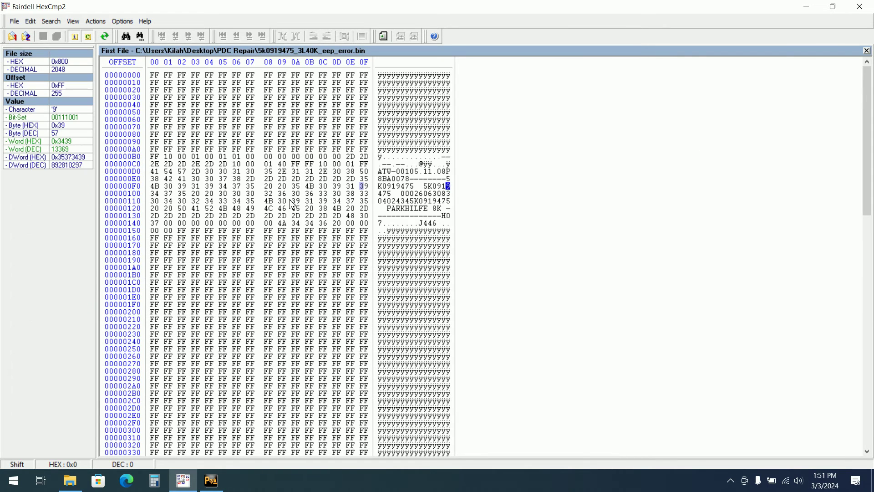
pyautogui.click(165, 157)
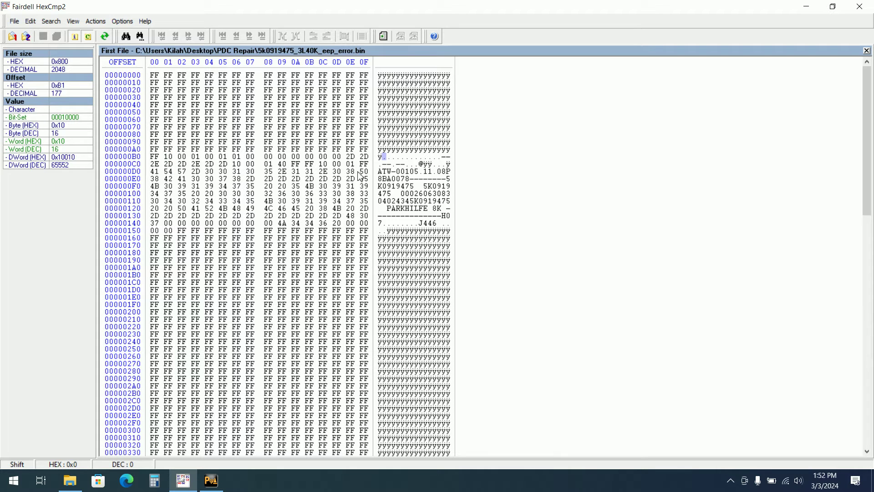
pyautogui.click(859, 6)
pyautogui.click(455, 327)
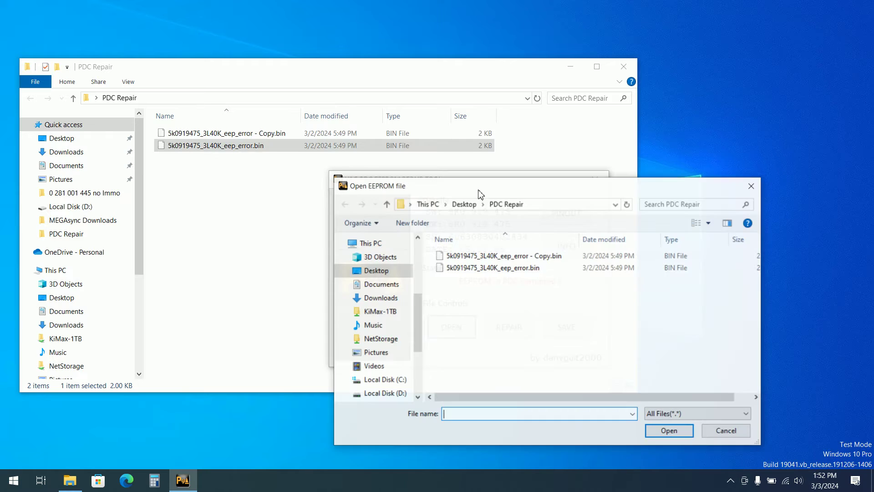
# Step: Load the hand-fixed eep_error.bin, which the tool checks as correct
pyautogui.click(473, 255)
pyautogui.click(481, 271)
pyautogui.doubleClick(482, 271)
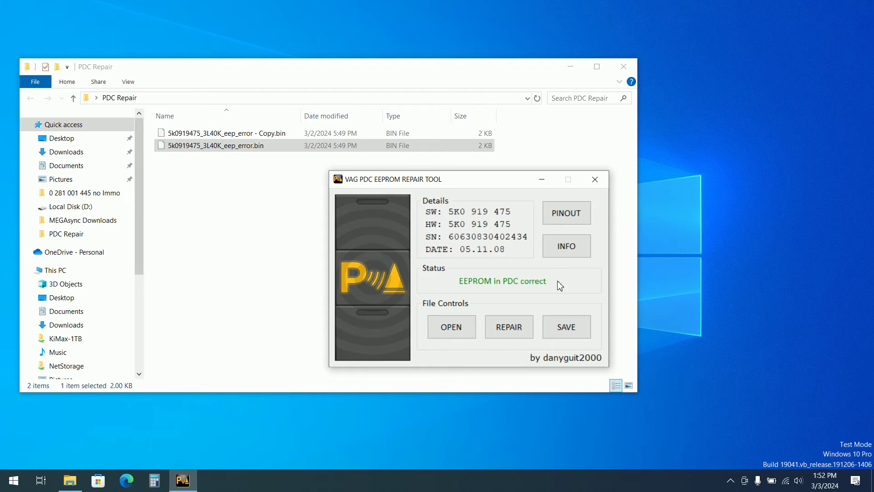
# Step: Alternate loading the corrupted Copy.bin and the hand-fixed file, ending with Copy.bin loaded
pyautogui.click(449, 331)
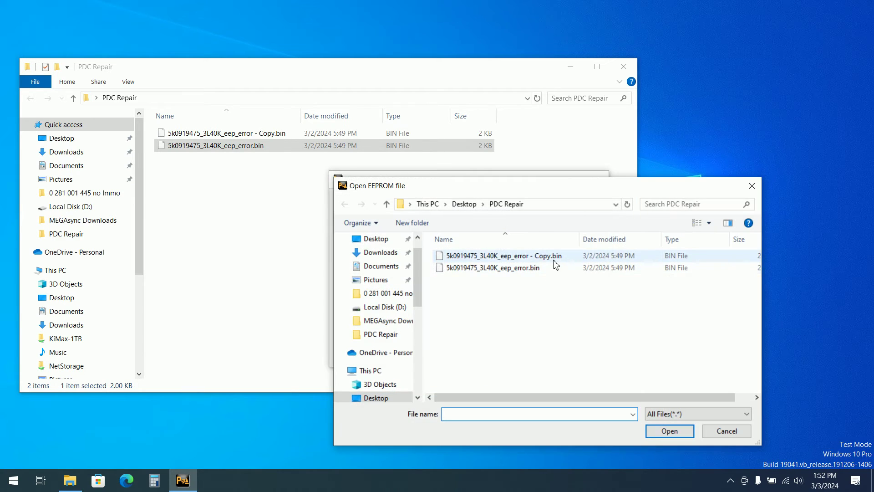
pyautogui.doubleClick(545, 256)
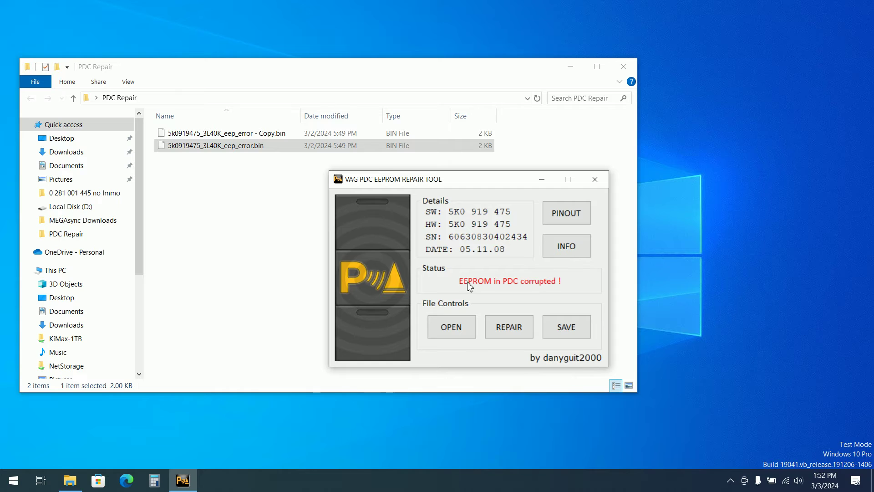
pyautogui.click(459, 335)
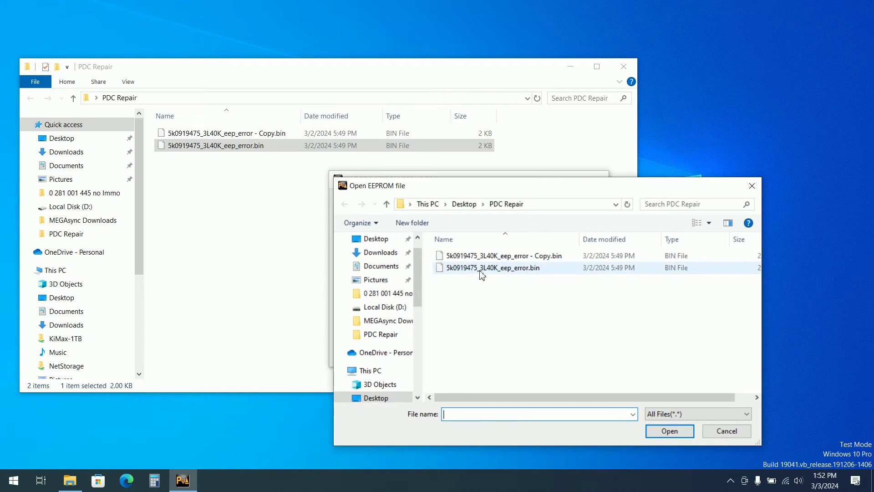
pyautogui.doubleClick(480, 270)
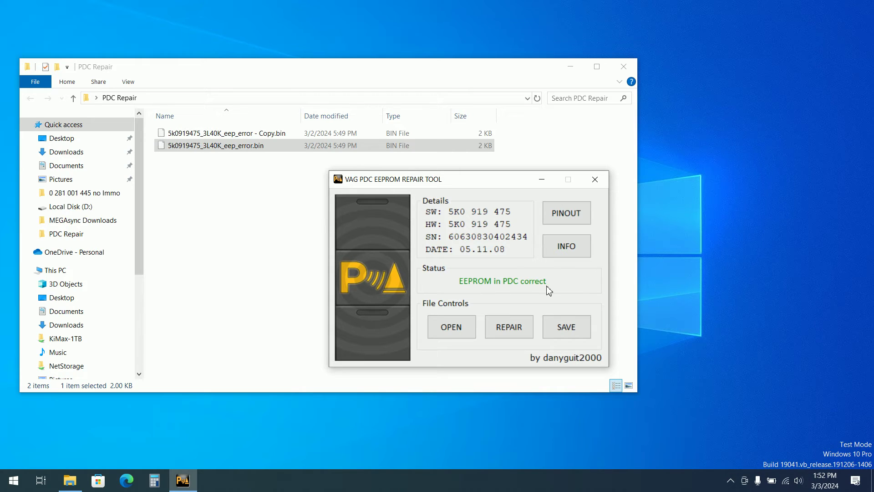
pyautogui.click(464, 327)
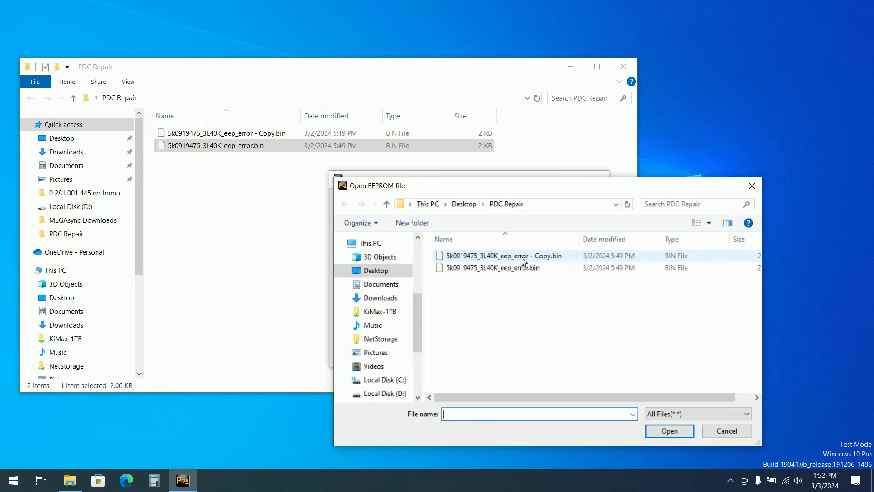
pyautogui.doubleClick(523, 258)
# Step: Repair the loaded copy and save it as 5k0919475_3L40K_eep_error_Repaired.bin
pyautogui.click(512, 326)
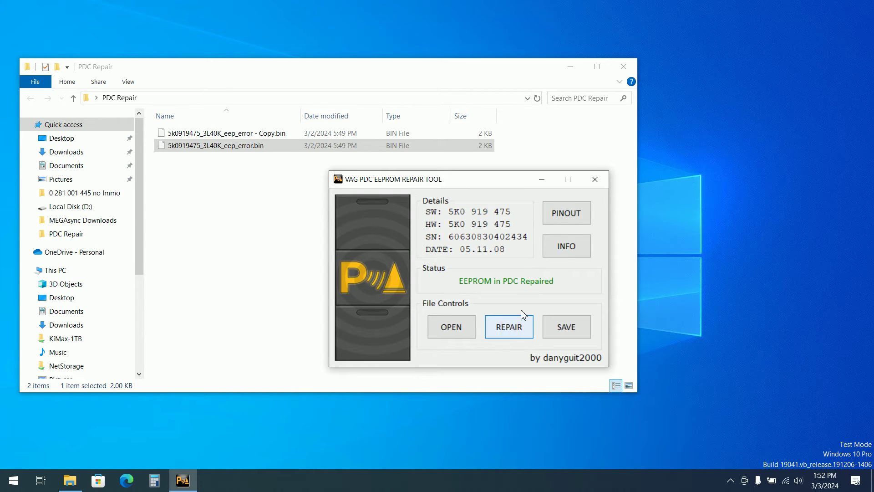
pyautogui.click(563, 327)
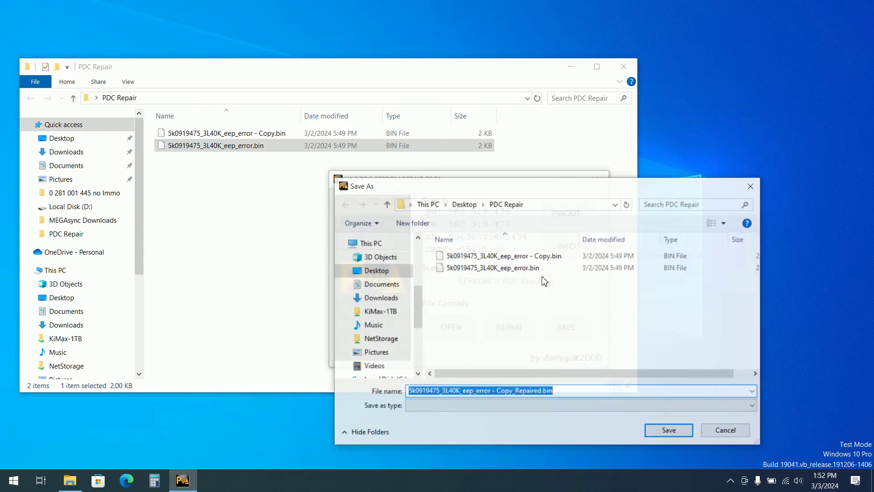
pyautogui.click(515, 391)
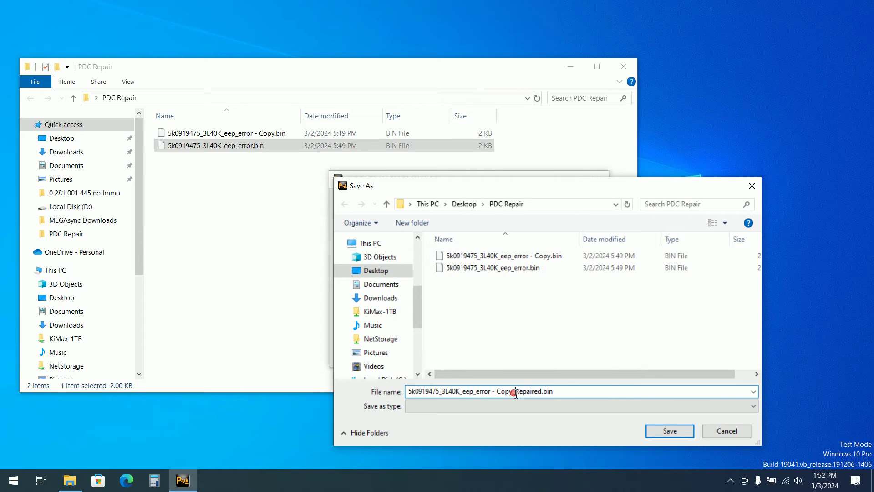
pyautogui.moveTo(516, 390); pyautogui.dragTo(494, 388)
pyautogui.press('BackSpace')
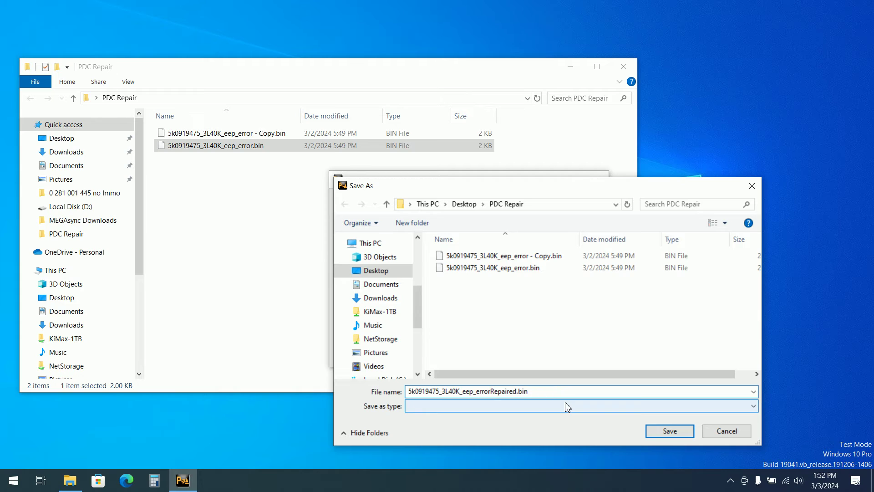
pyautogui.write('_')
pyautogui.press('Return')
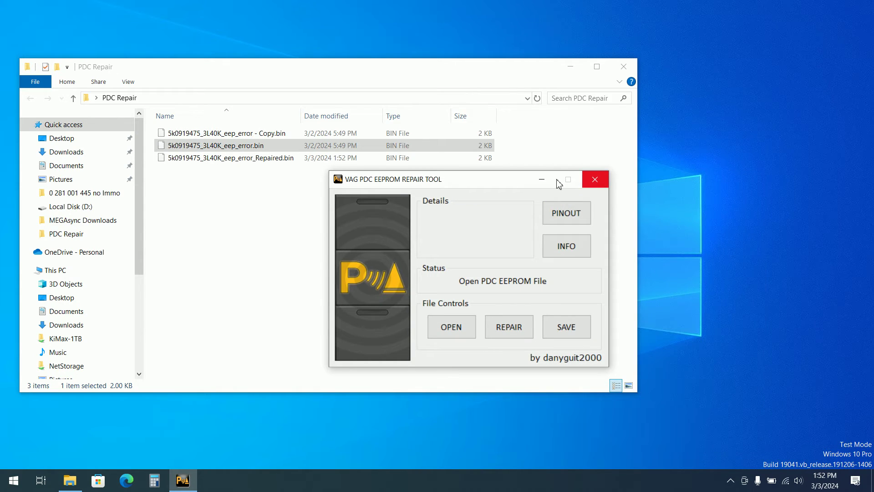
pyautogui.click(253, 253)
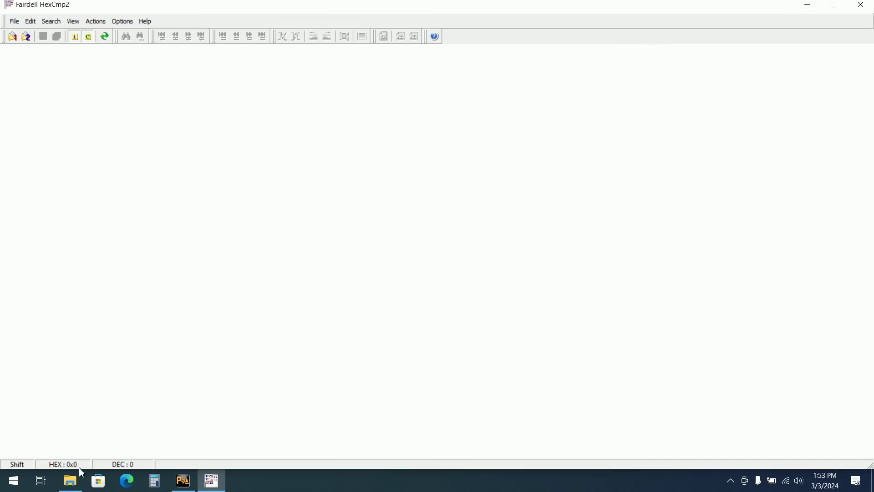
# Step: Load eep_error.bin and eep_error_Repaired.bin into HexCmp2 and dismiss the no-differences message
pyautogui.click(73, 478)
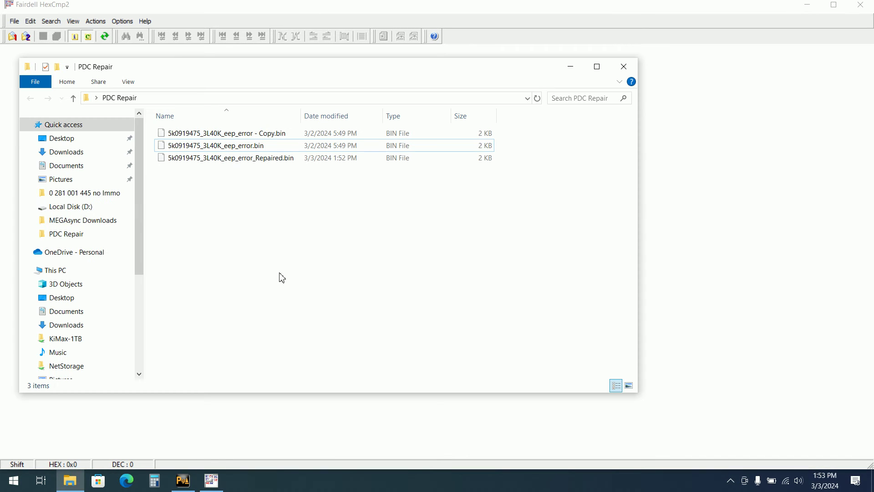
pyautogui.click(245, 148)
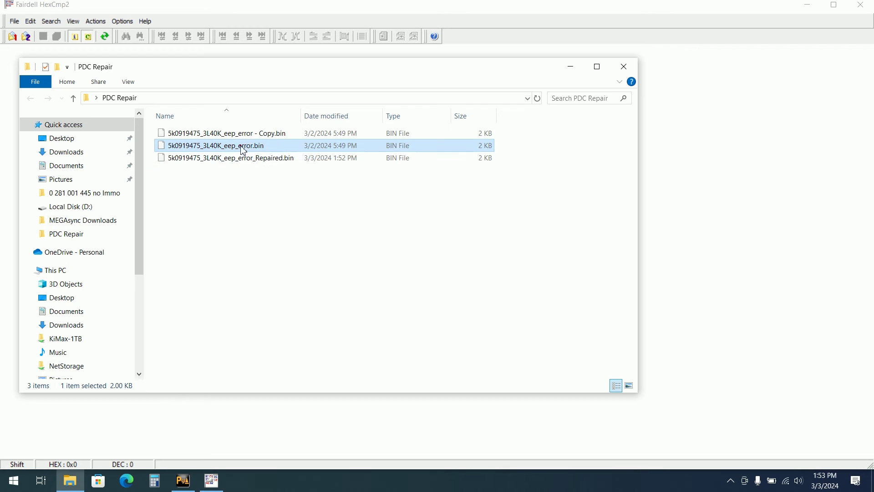
pyautogui.moveTo(245, 147); pyautogui.dragTo(739, 169)
pyautogui.click(718, 162)
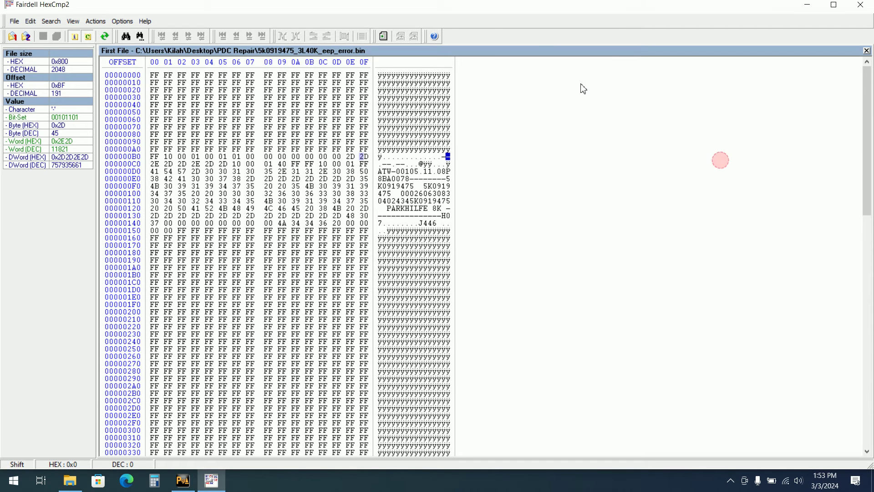
pyautogui.click(69, 480)
pyautogui.moveTo(218, 157); pyautogui.dragTo(744, 203)
pyautogui.click(731, 190)
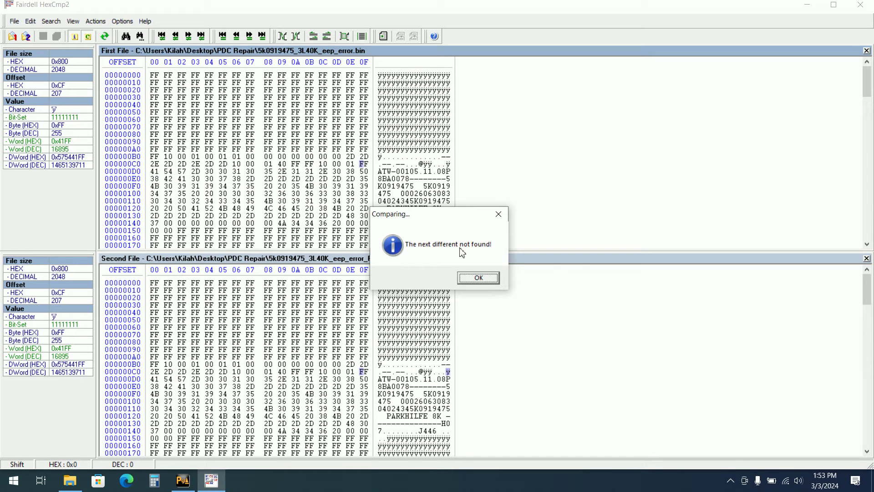
pyautogui.click(475, 280)
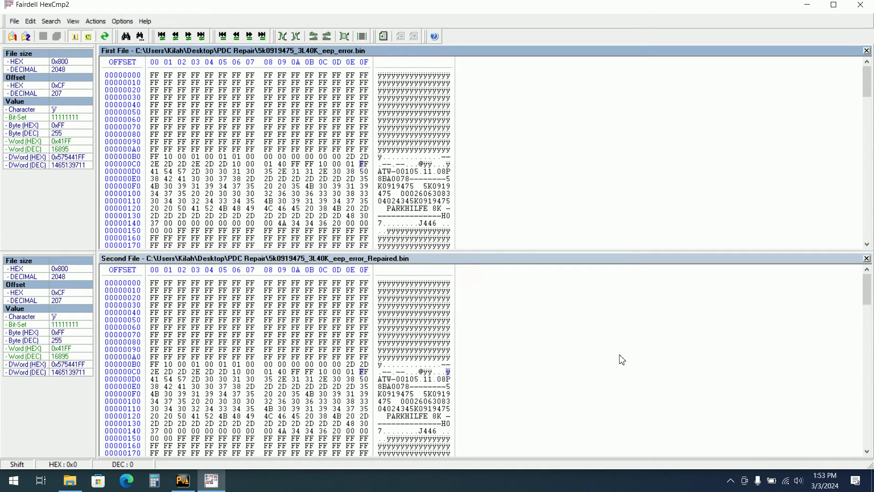
# Step: Check the byte at offset 0x73 against the repair tool, then close both comparison files
pyautogui.click(620, 338)
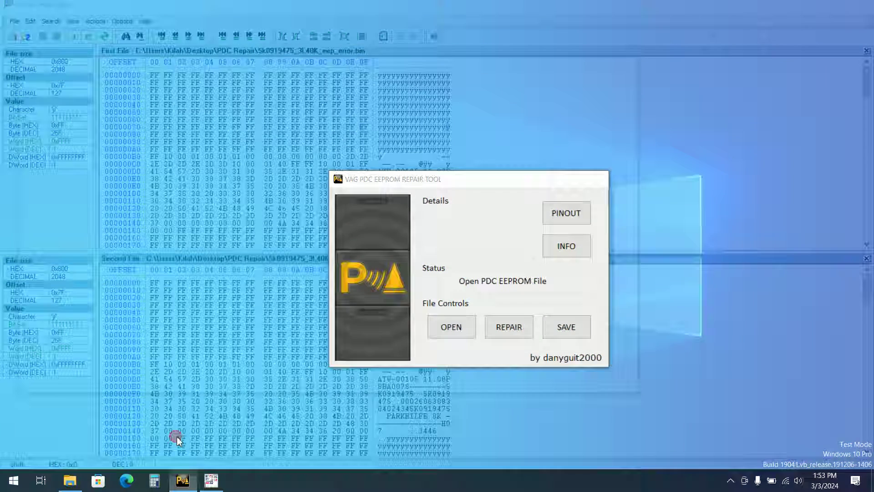
pyautogui.click(176, 438)
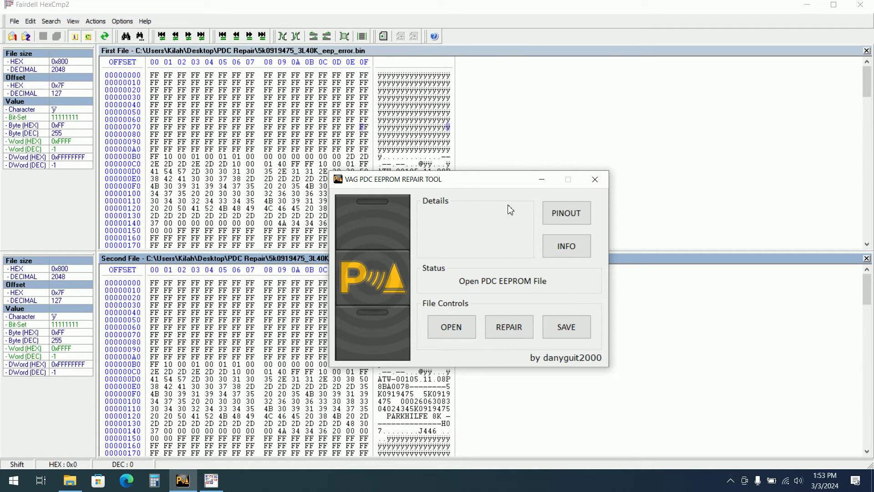
pyautogui.click(531, 150)
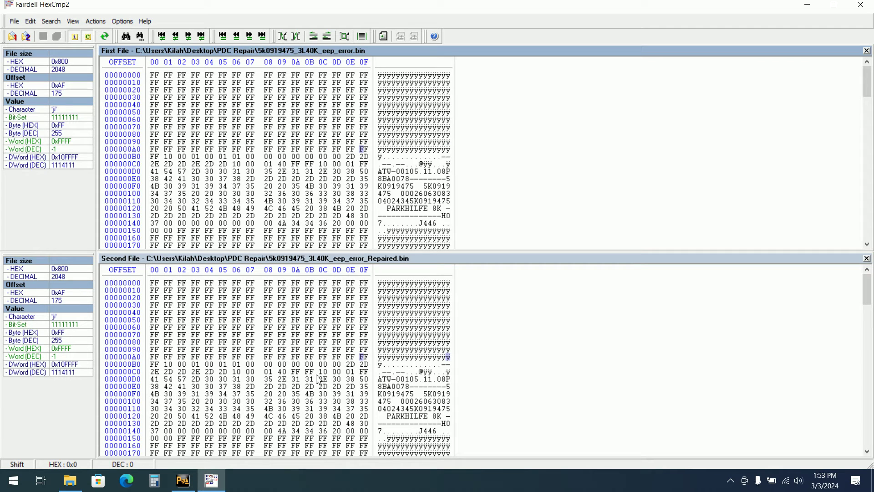
pyautogui.click(196, 334)
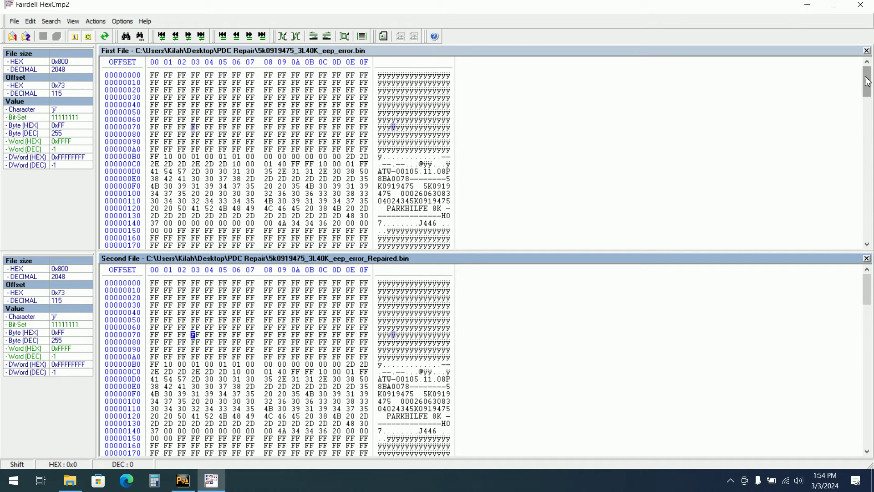
pyautogui.click(866, 50)
pyautogui.click(866, 50)
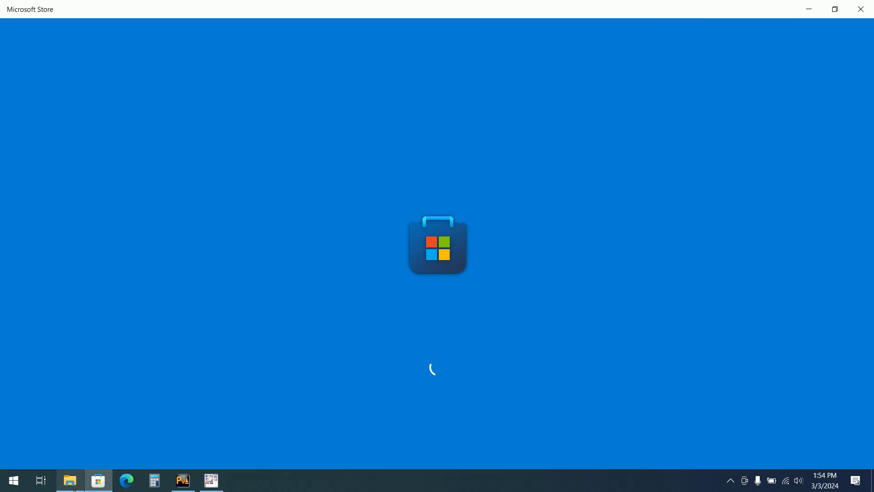
# Step: Load 'eep_error - Copy.bin' as First File and 'eep_error_Repaired.bin' as Second File, reviewing the red differences
pyautogui.click(860, 4)
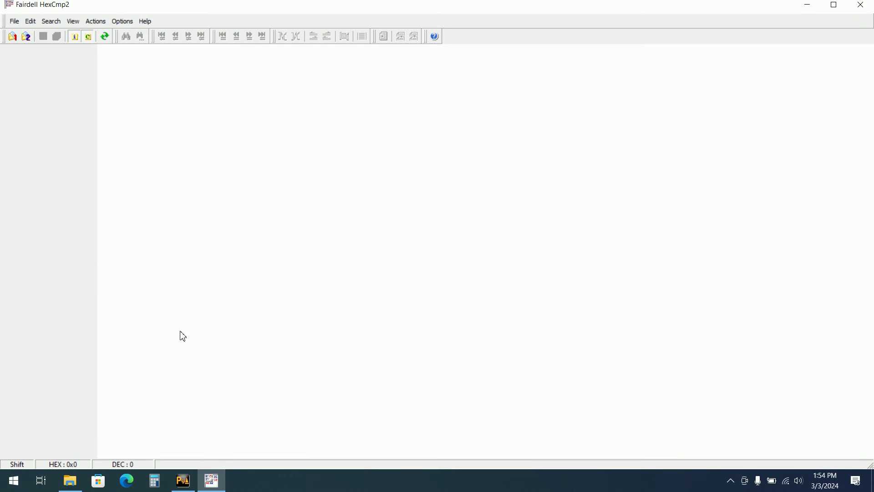
pyautogui.click(70, 480)
pyautogui.click(246, 149)
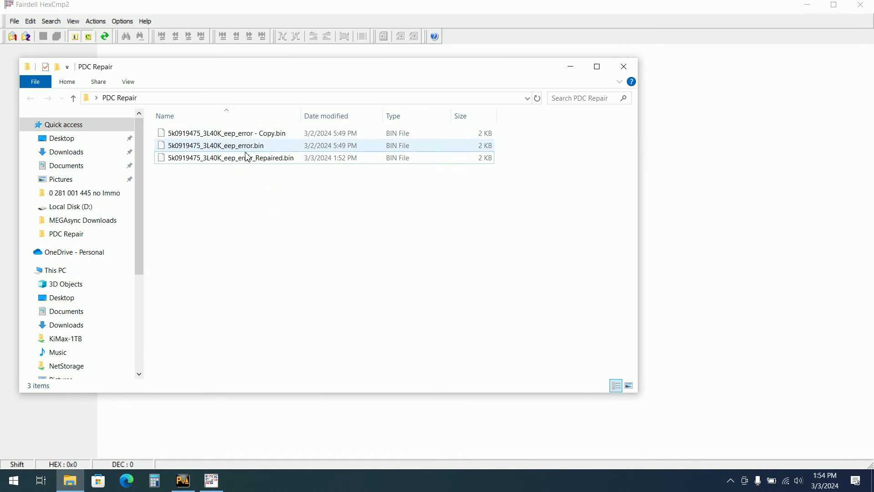
pyautogui.click(257, 135)
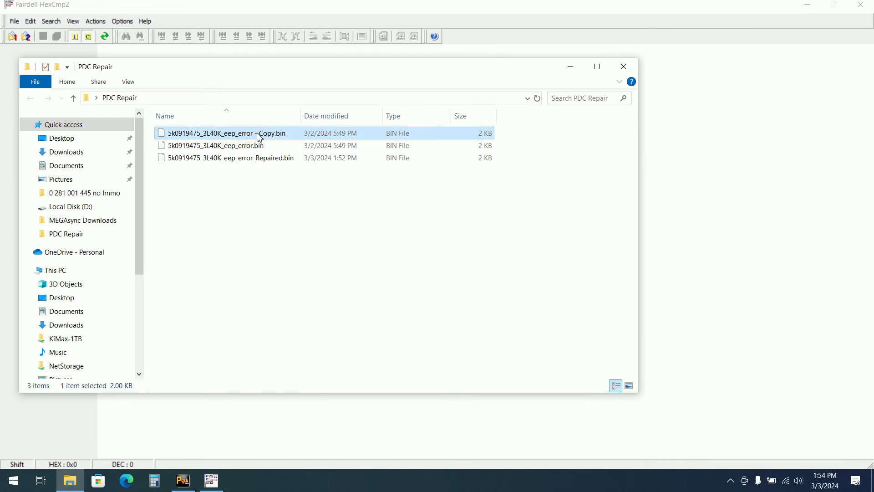
pyautogui.moveTo(260, 137); pyautogui.dragTo(763, 132)
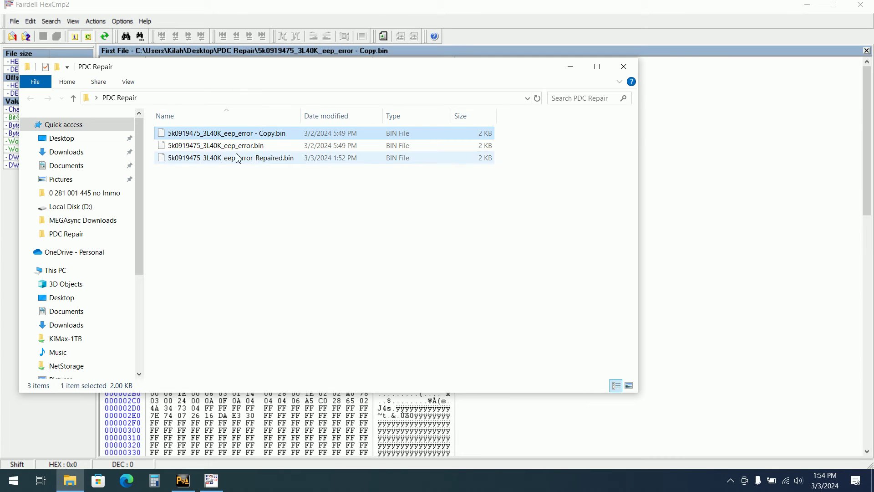
pyautogui.moveTo(236, 159); pyautogui.dragTo(749, 194)
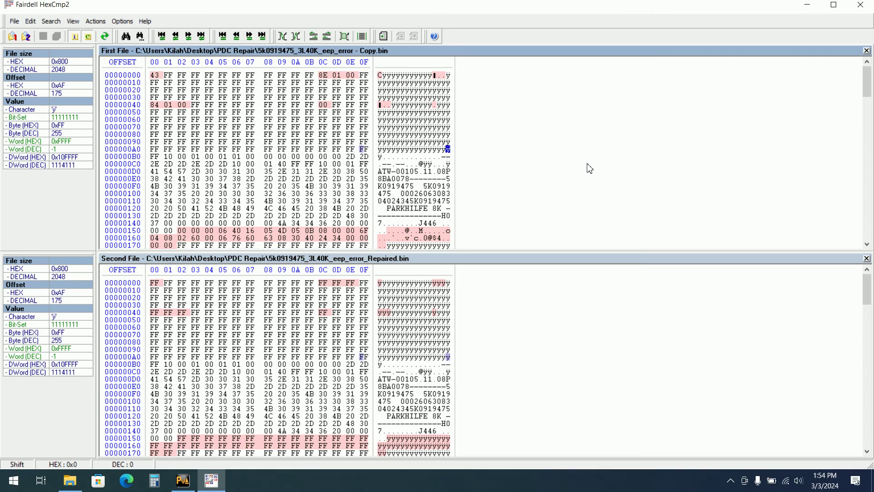
pyautogui.scroll(-4, 587, 166)
pyautogui.scroll(4, 585, 166)
pyautogui.scroll(-8, 436, 341)
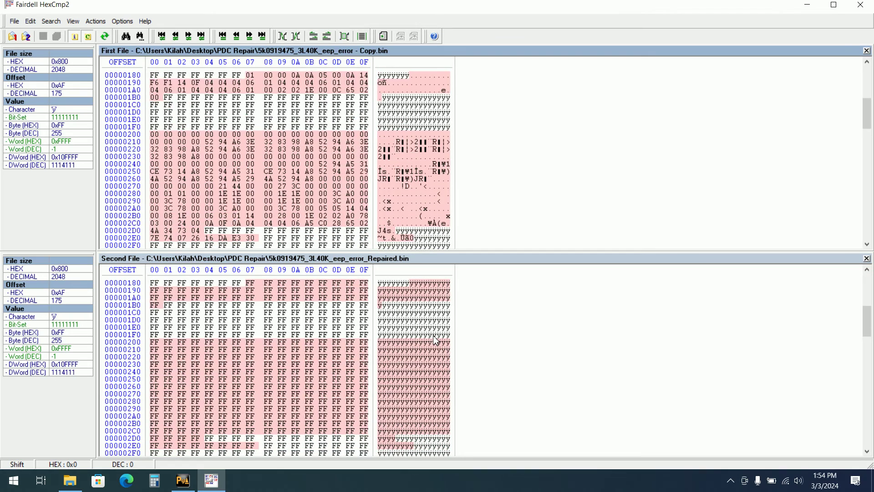
pyautogui.scroll(8, 435, 340)
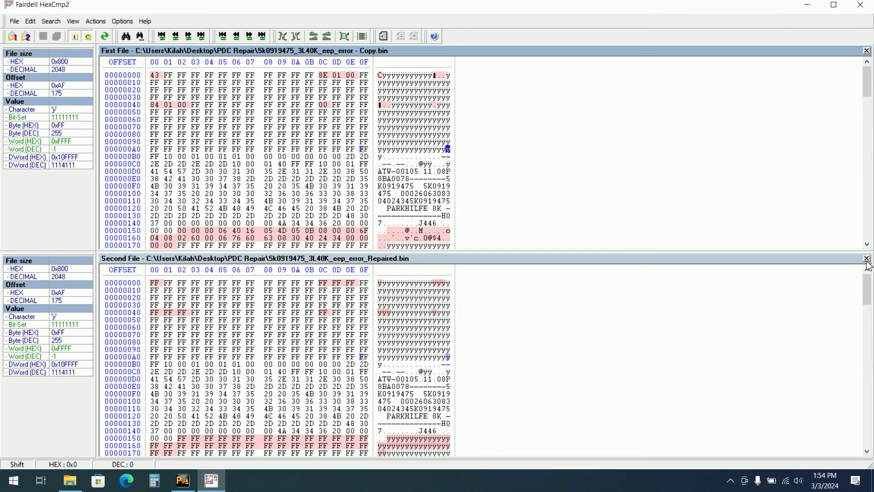
# Step: Close HexCmp2, then read and close the repair tool's INFO notes on dump size and repairs
pyautogui.click(866, 258)
pyautogui.hotkey('alt', 'F4')
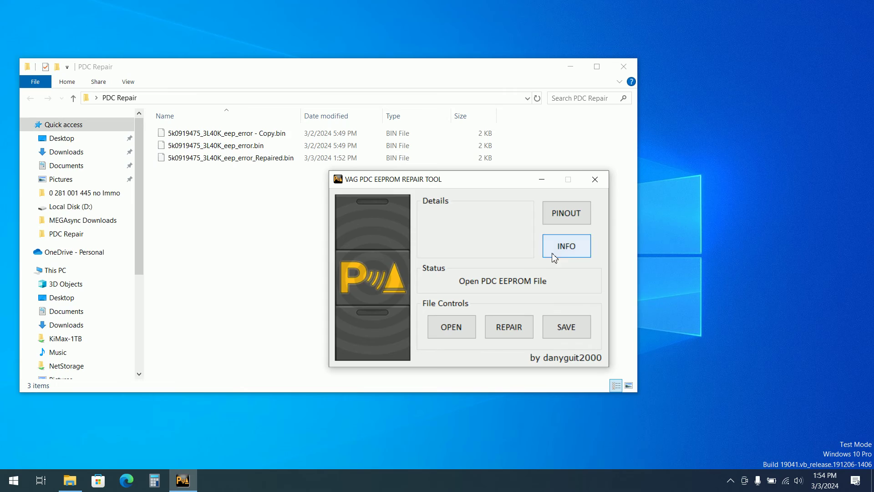
pyautogui.click(554, 256)
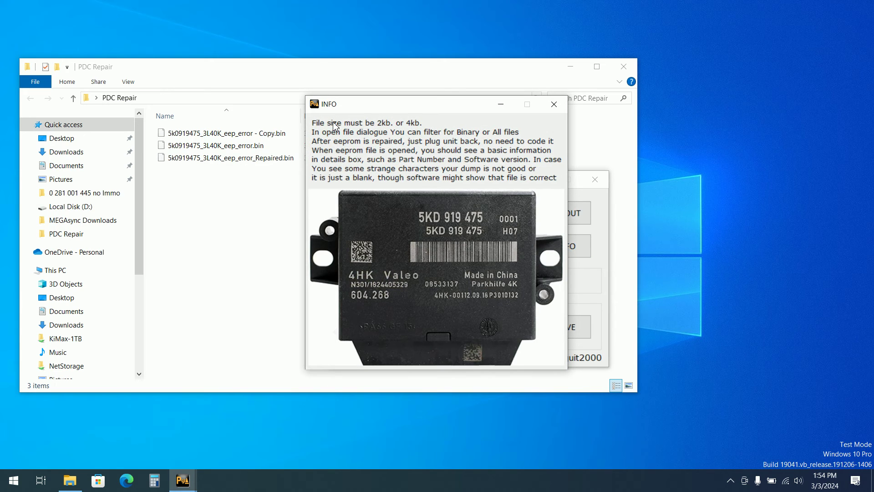
pyautogui.moveTo(474, 105); pyautogui.dragTo(359, 143)
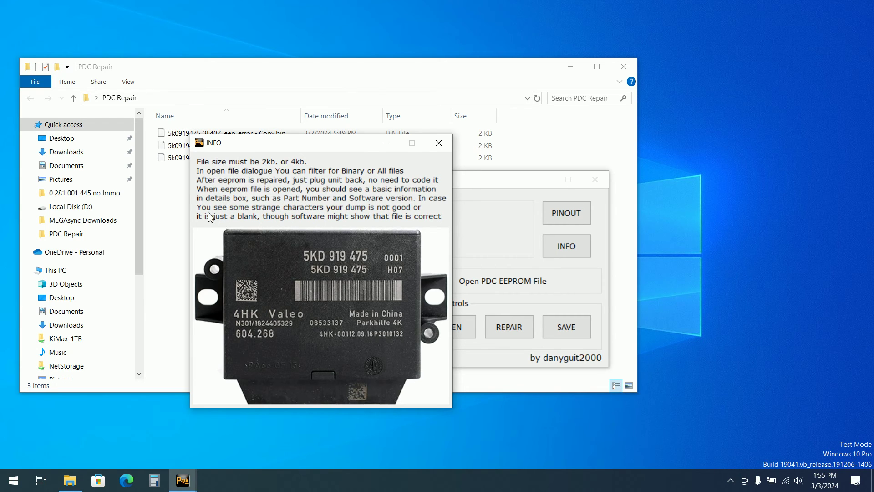
pyautogui.hotkey('alt', 'F4')
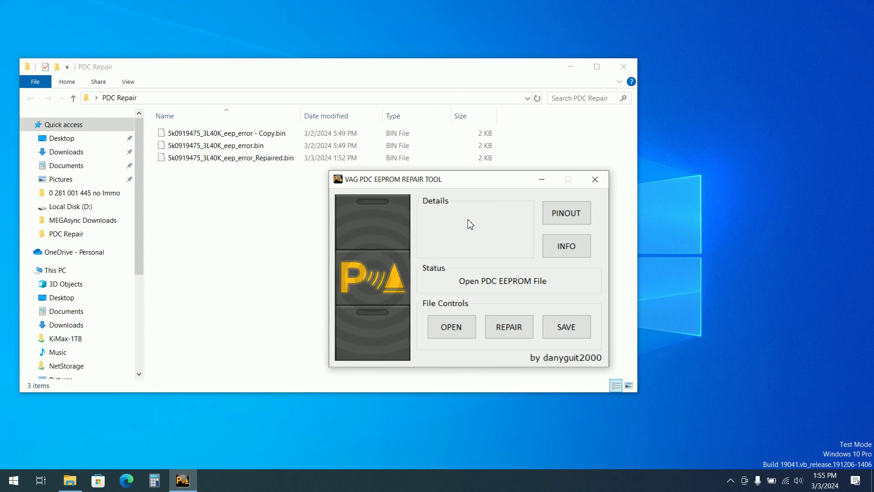